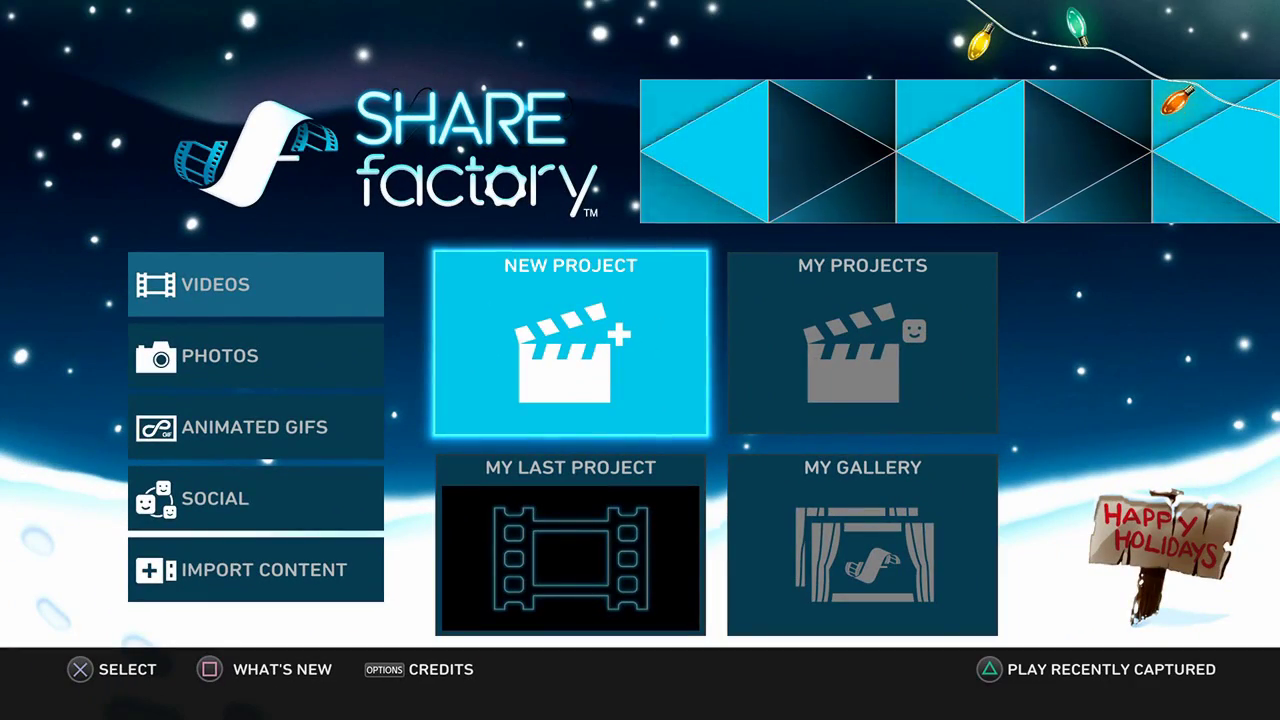
Start a new video project with the COD: BLACK OPS 4 theme and its preselected clips
key(Return)
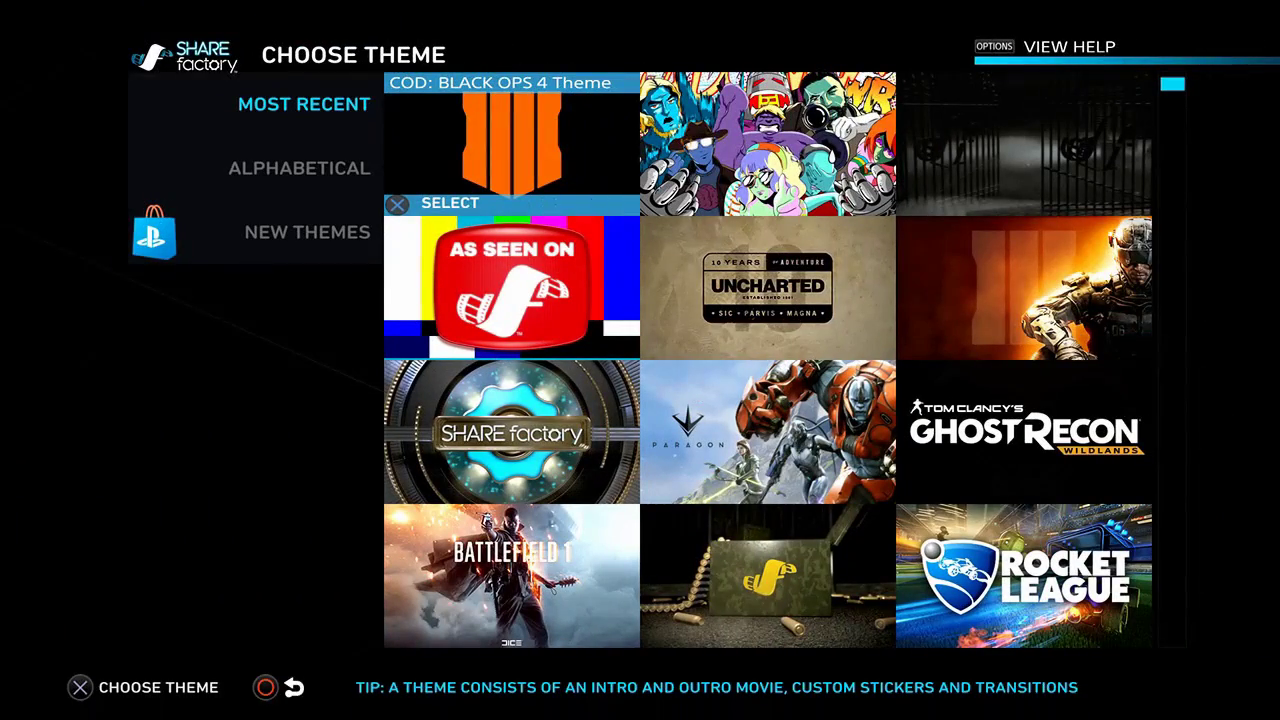
key(Return)
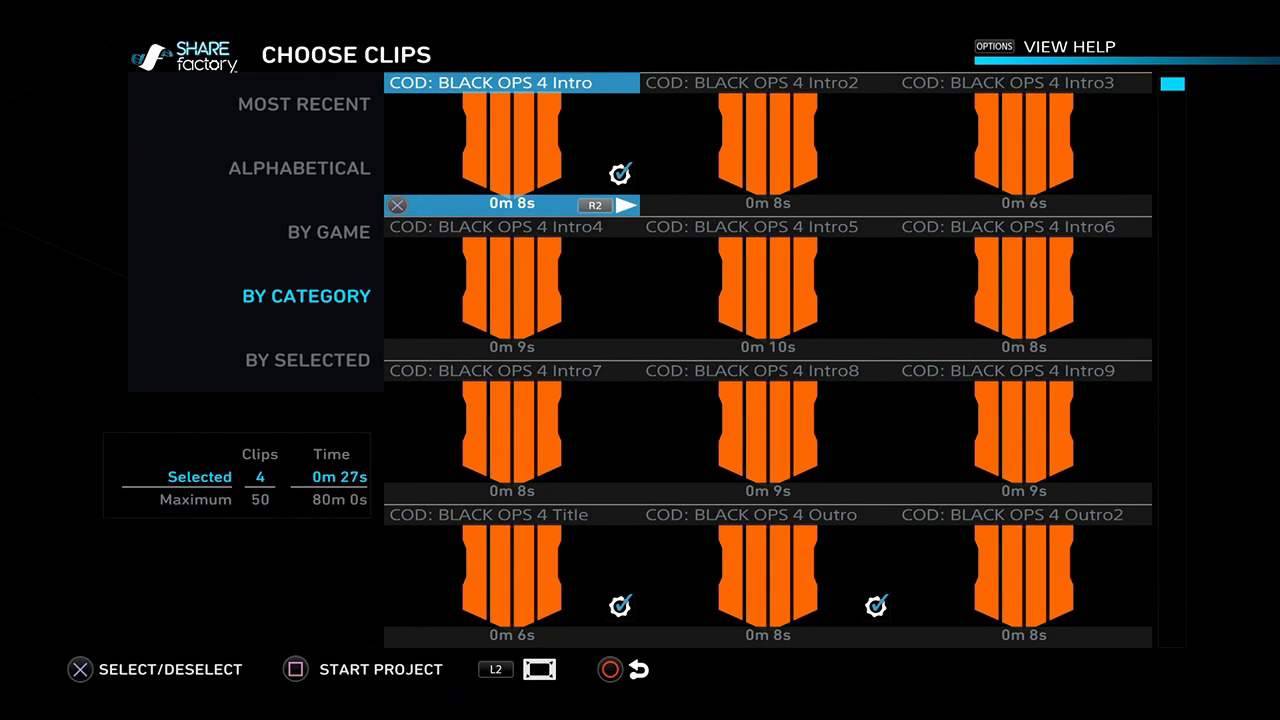
key(s)
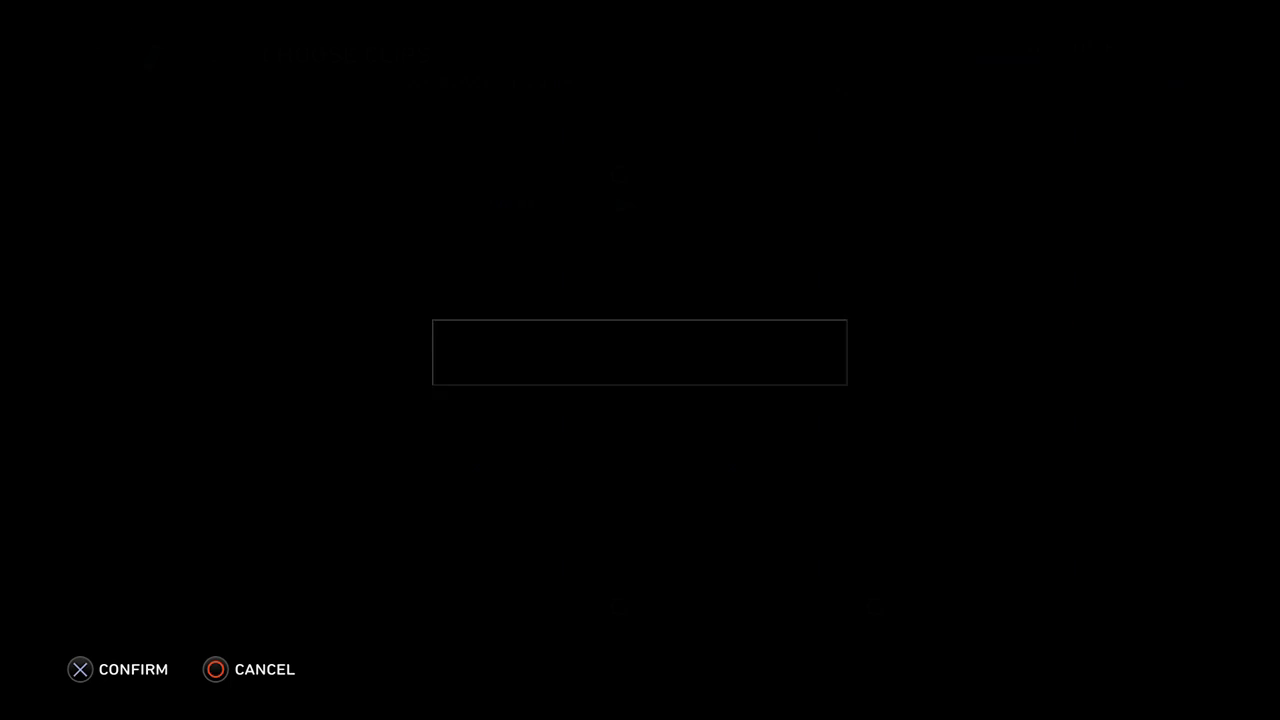
Replace the default project name with "outro" and confirm it
key(Left)
key(Return)
key(BackSpace)
key(BackSpace)
key(BackSpace)
key(BackSpace)
key(BackSpace)
key(BackSpace)
key(BackSpace)
key(BackSpace)
key(BackSpace)
key(BackSpace)
key(BackSpace)
key(BackSpace)
key(BackSpace)
key(BackSpace)
key(BackSpace)
key(BackSpace)
key(Up)
key(Right)
key(Right)
key(Right)
key(Right)
text(outro)
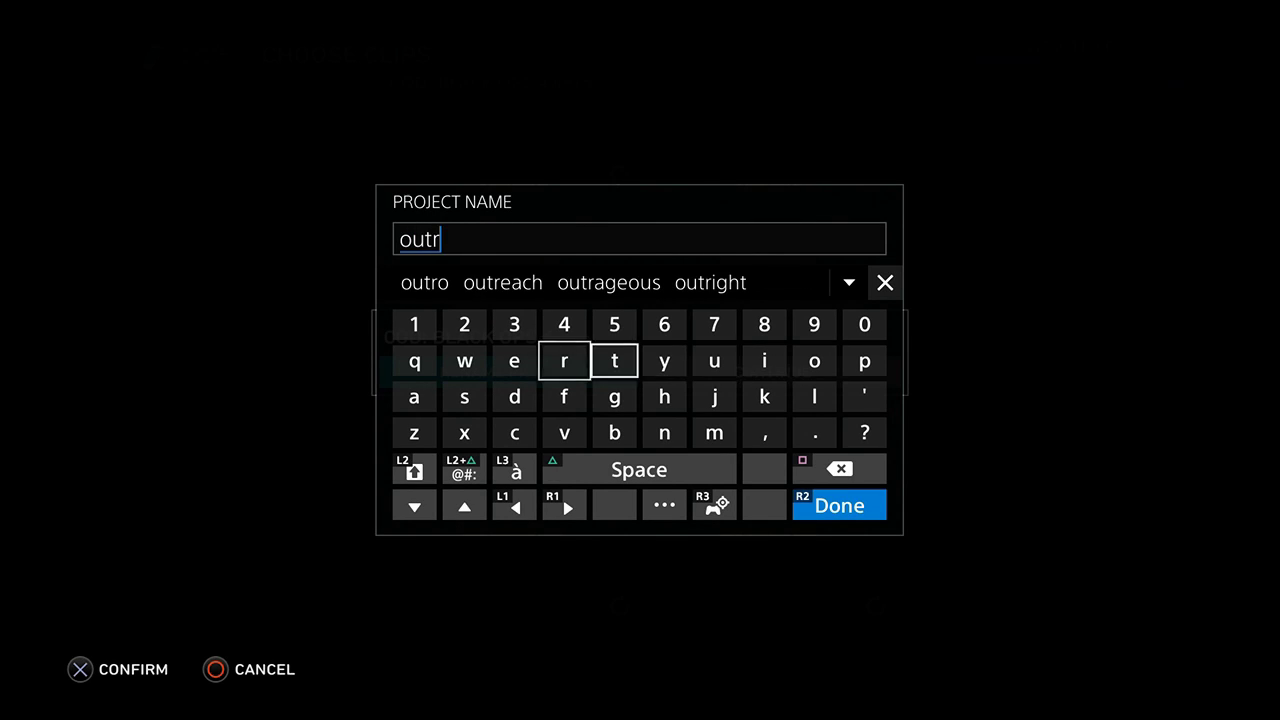
key(Return)
key(Return)
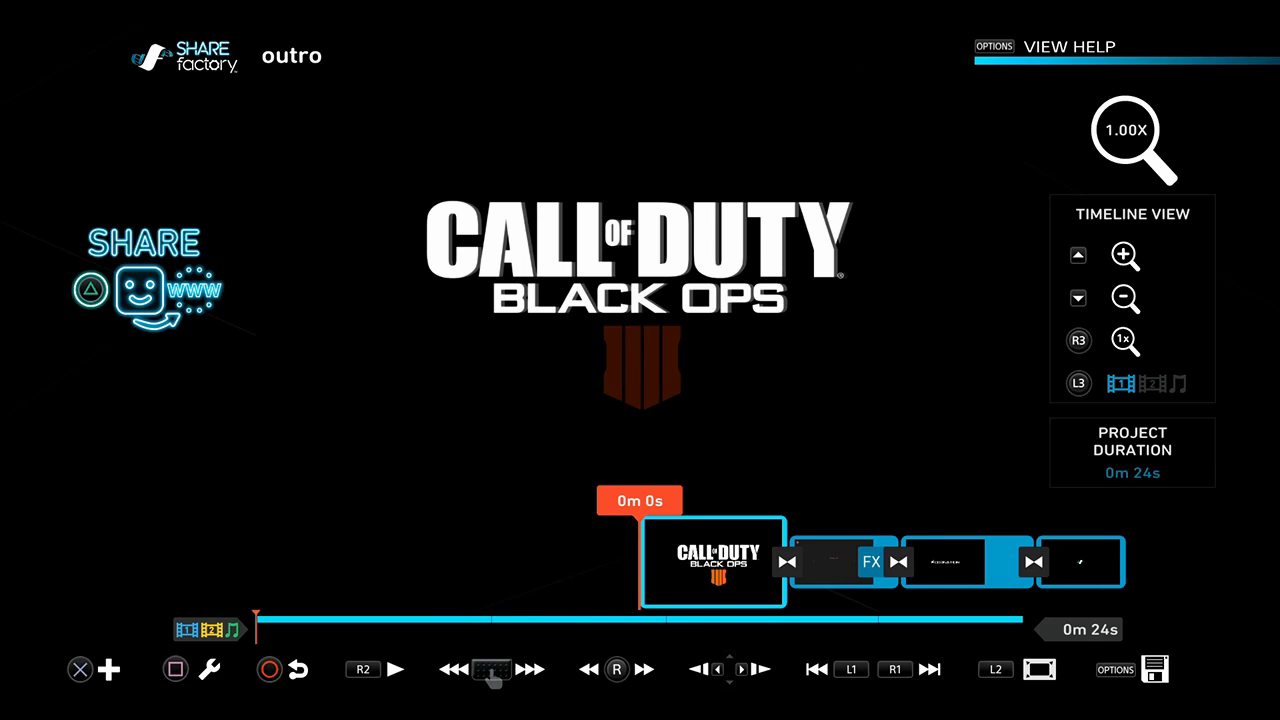
Delete the preset Black Ops 4 theme clips from the timeline
key(Right)
key(s)
key(Right)
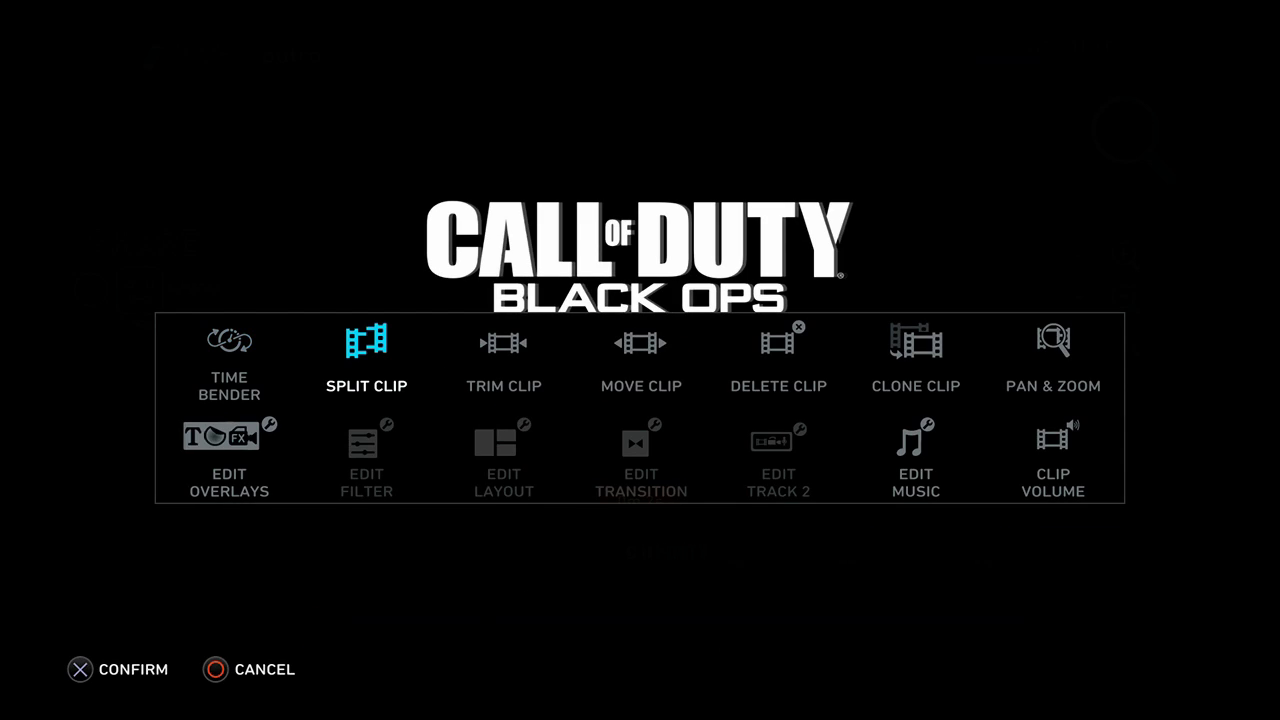
key(Return)
key(Delete)
key(Return)
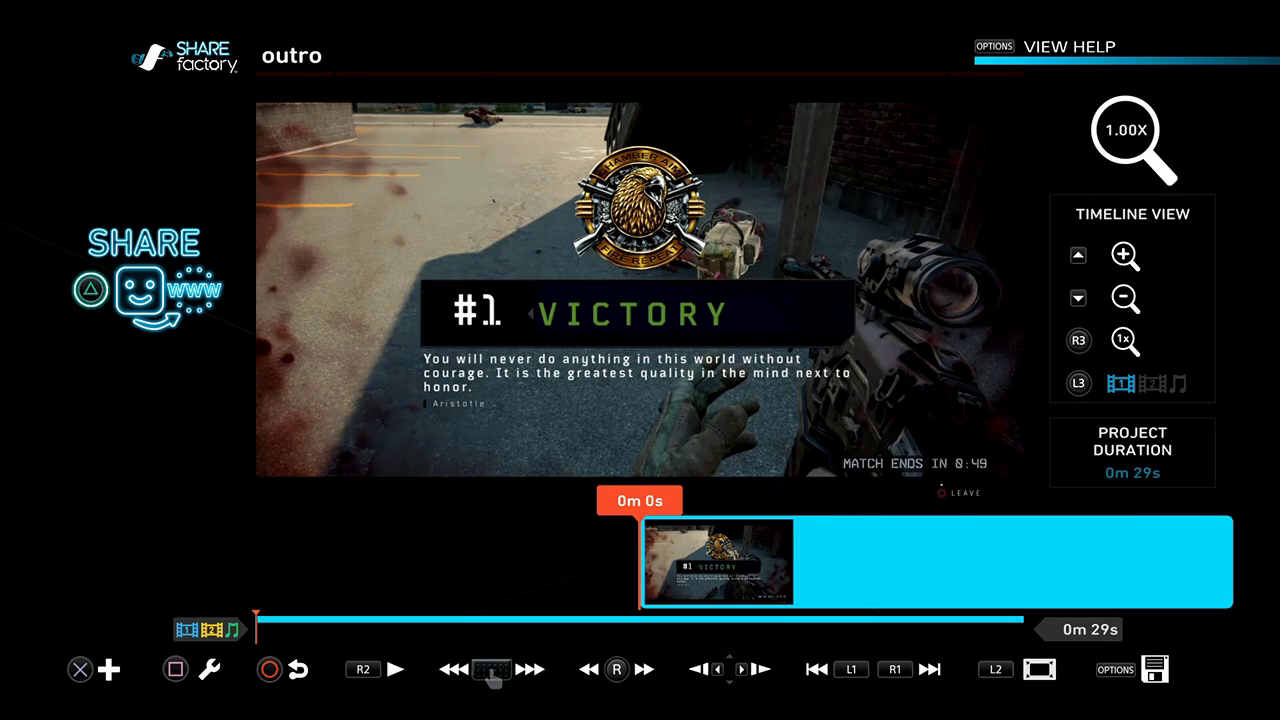
Add the 34-second Call of Duty: Black Ops 4 gameplay clip to the main track
key(Return)
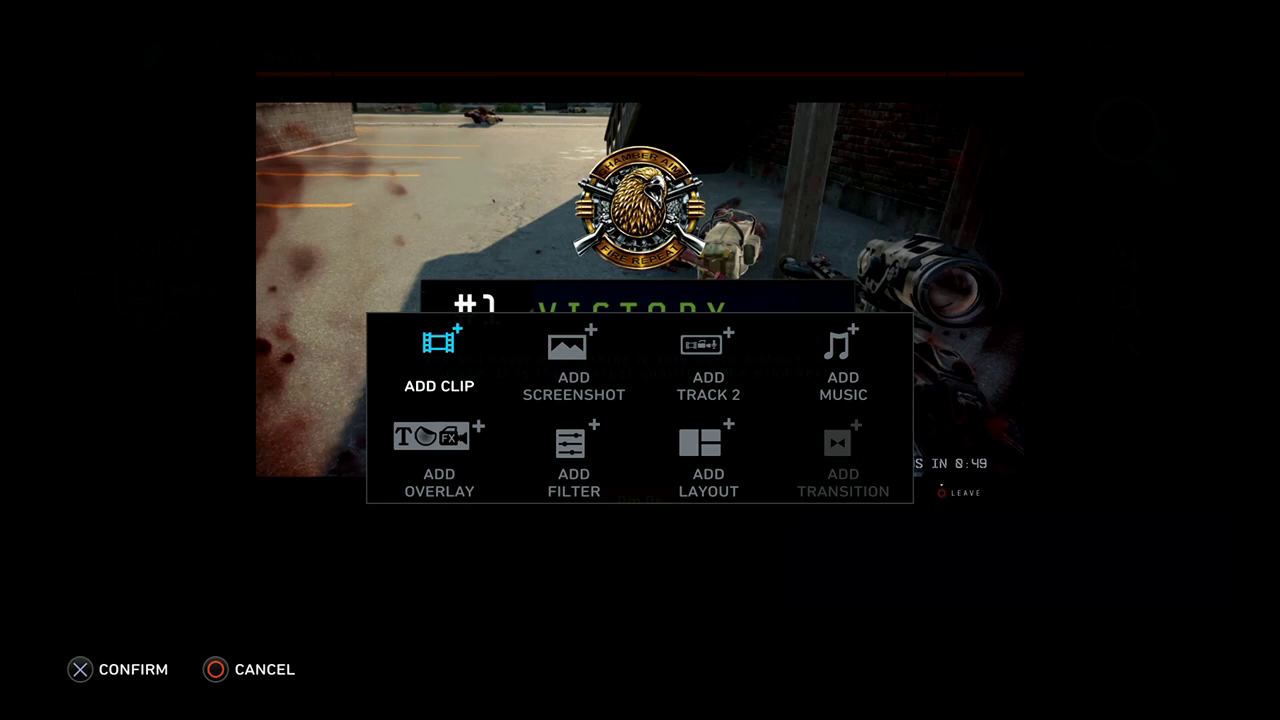
key(Return)
key(Down)
key(Down)
key(Down)
key(Down)
key(Down)
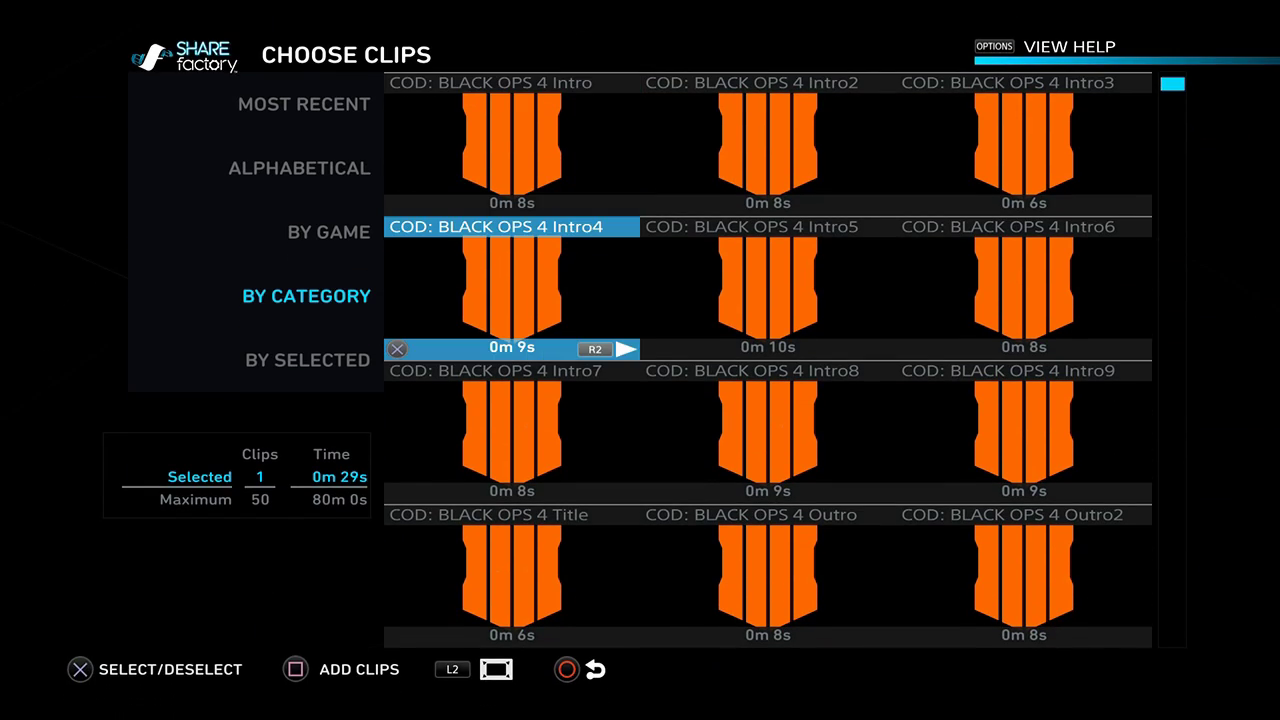
key(Down)
key(Right)
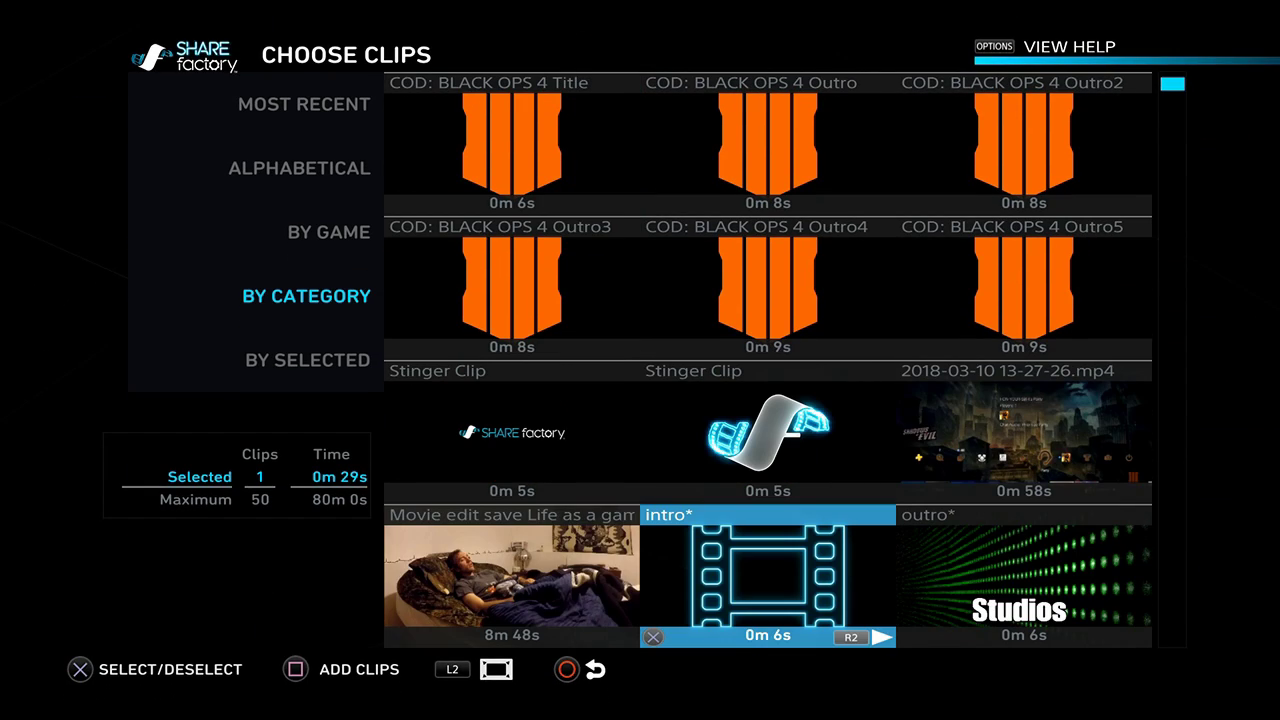
key(Down)
key(Down)
key(Down)
key(Down)
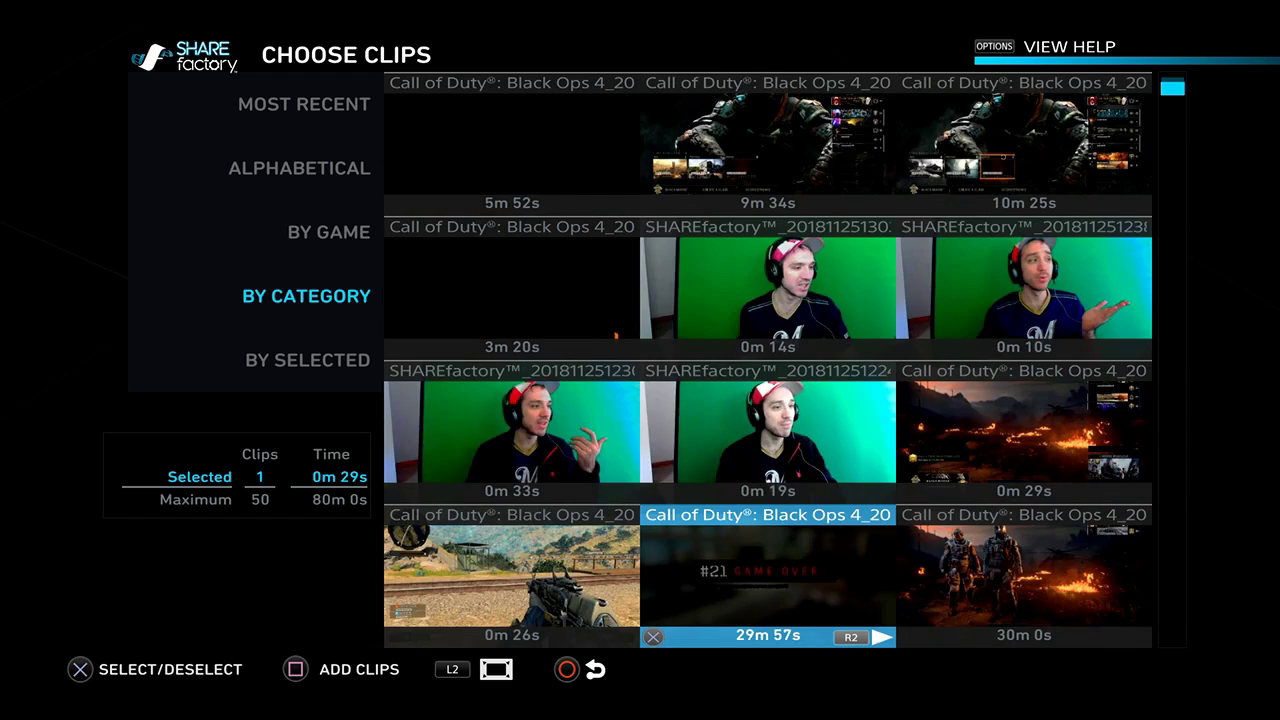
key(Left)
key(Down)
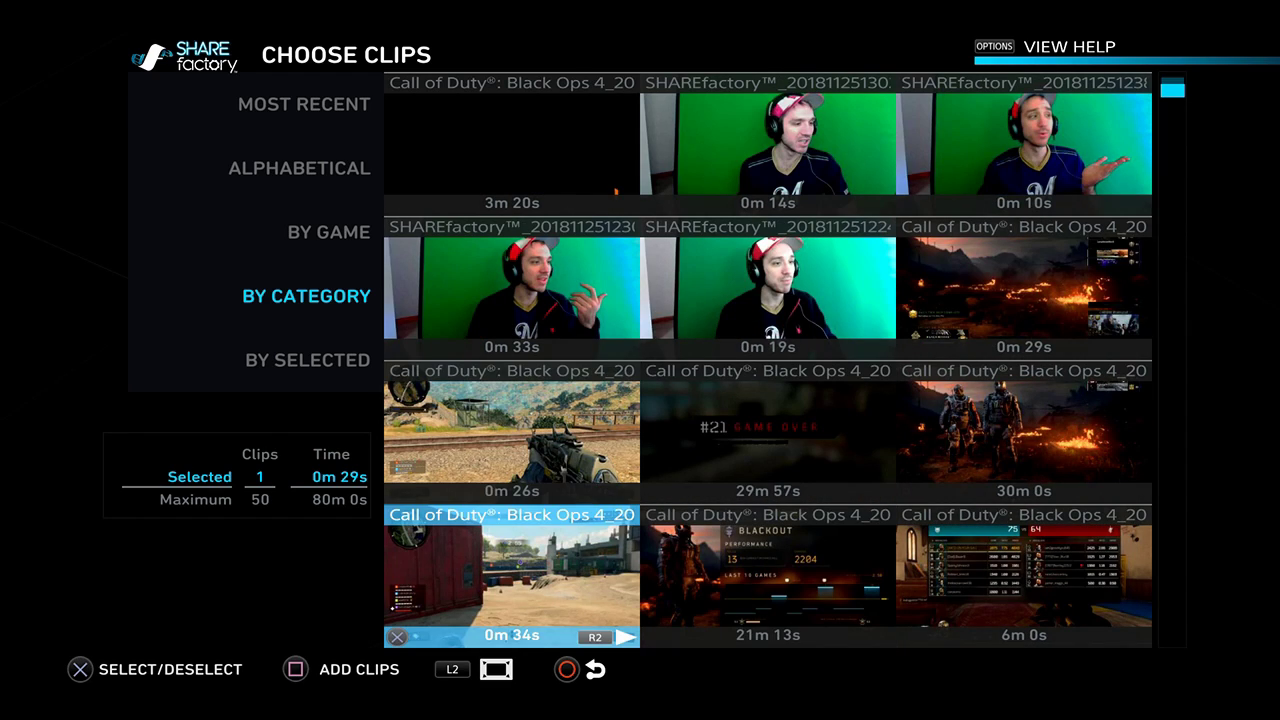
key(Return)
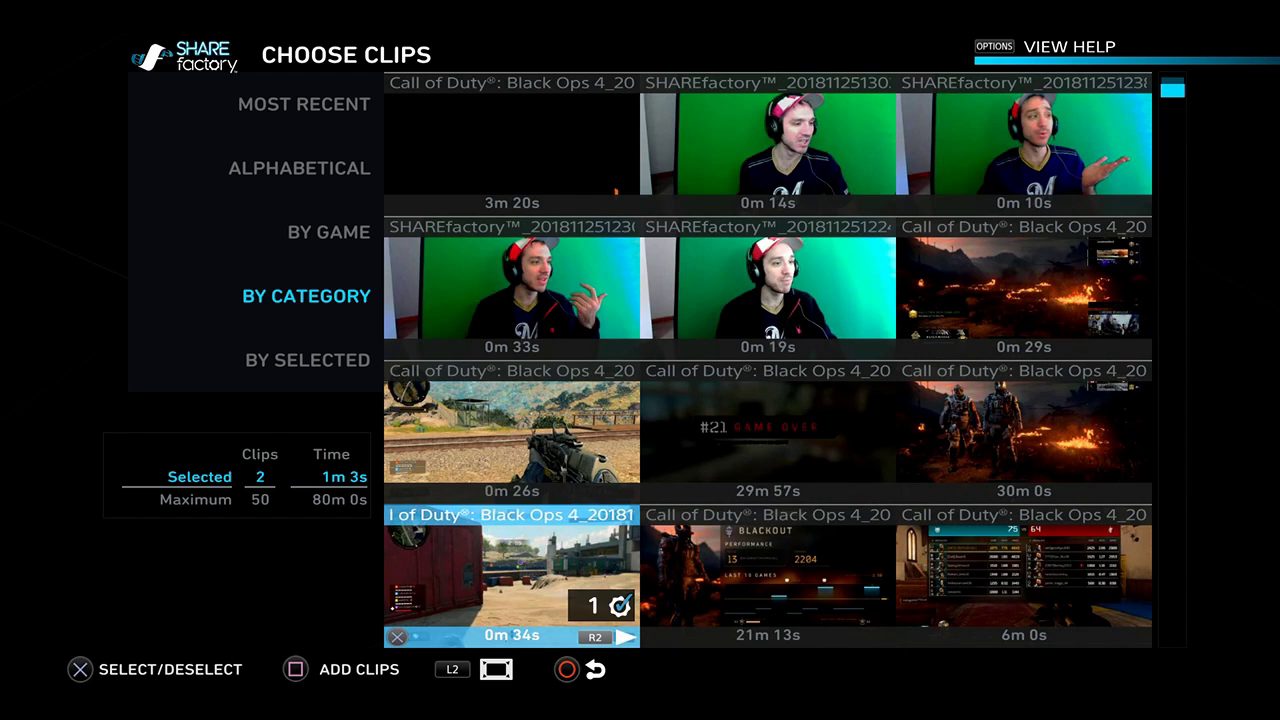
key(s)
Delete the #1 Victory clip from the main track
key(Right)
key(Right)
key(s)
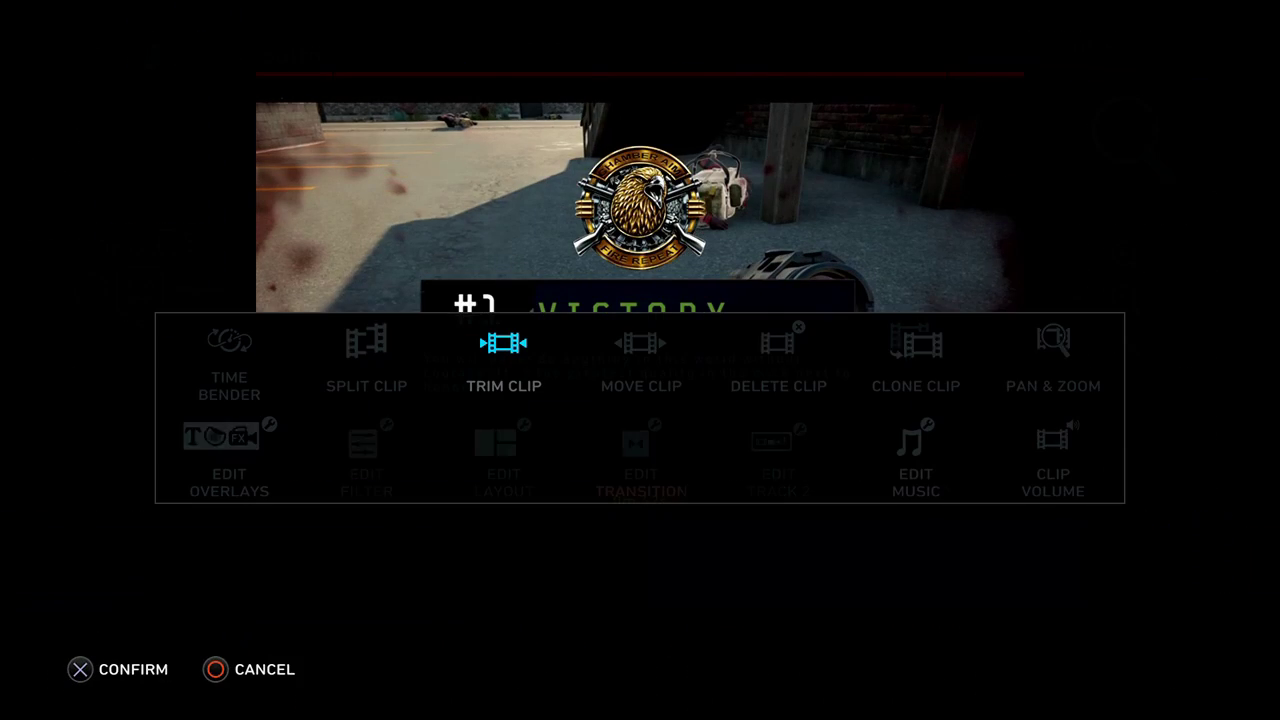
key(Right)
key(Right)
key(Return)
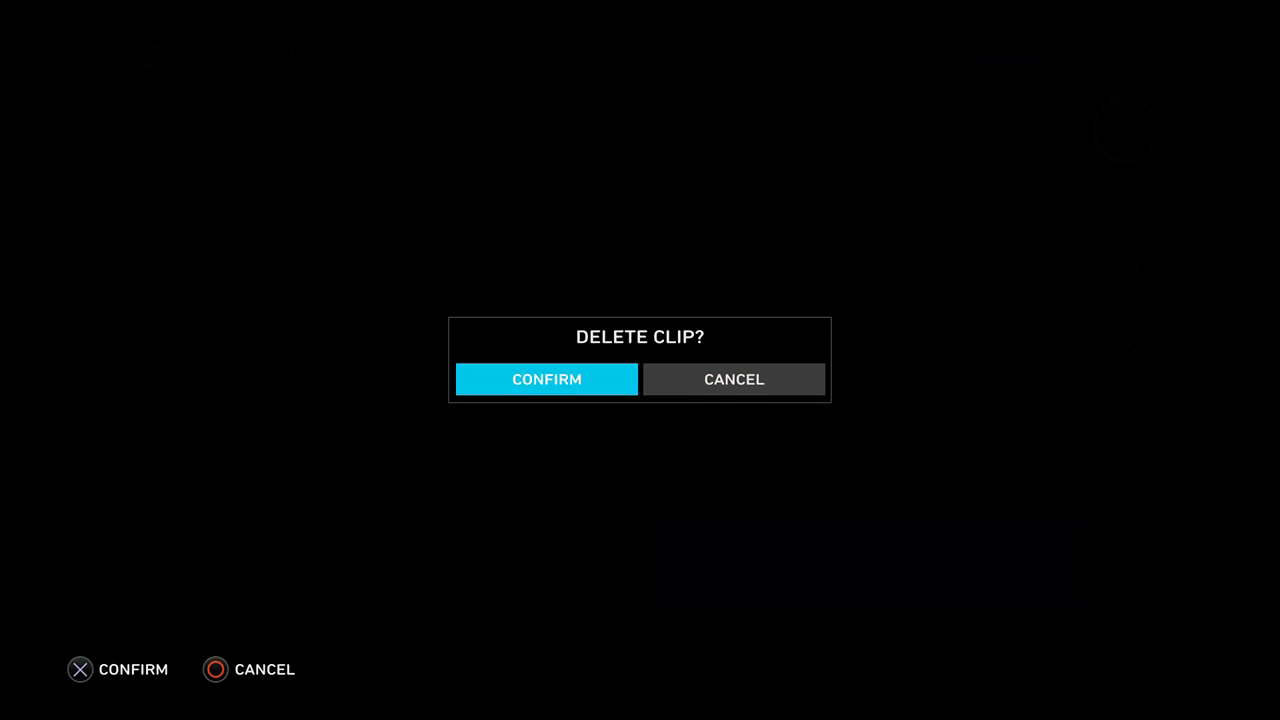
key(Return)
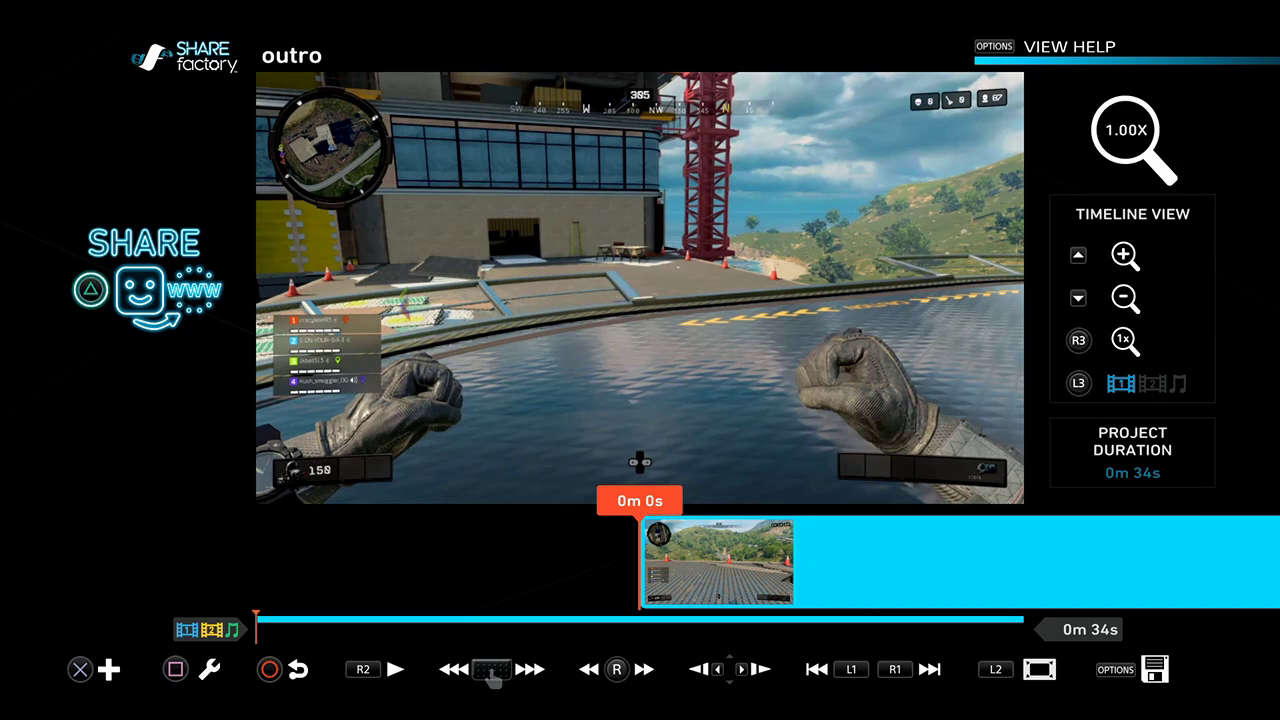
Add the 29-second Call of Duty: Black Ops 4 clip as Track 2 at the start of the timeline
key(Return)
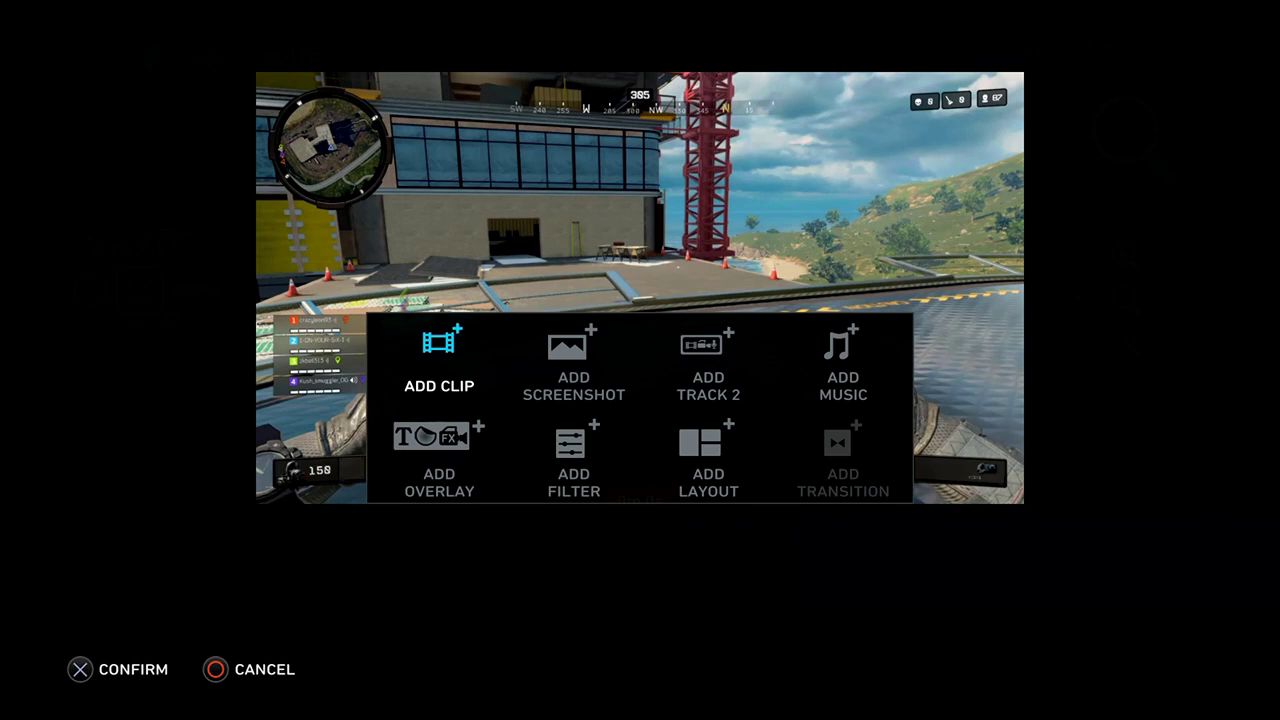
key(Right)
key(Right)
key(Return)
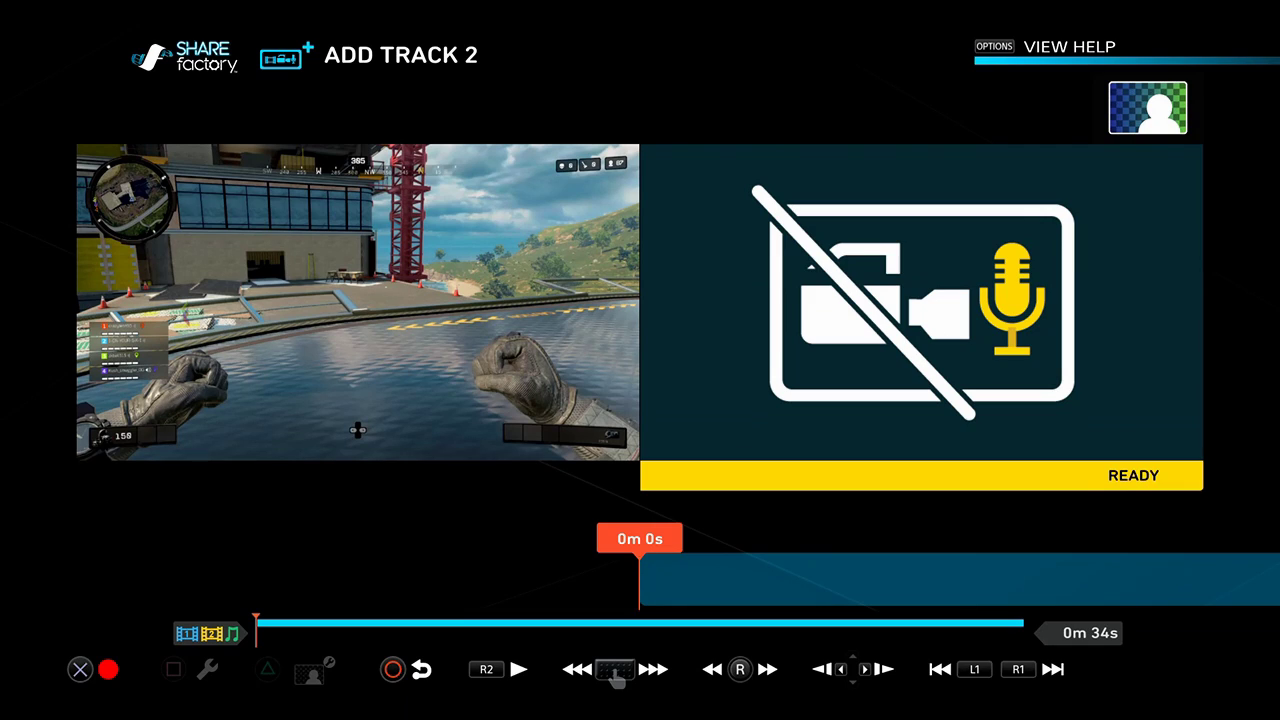
key(Return)
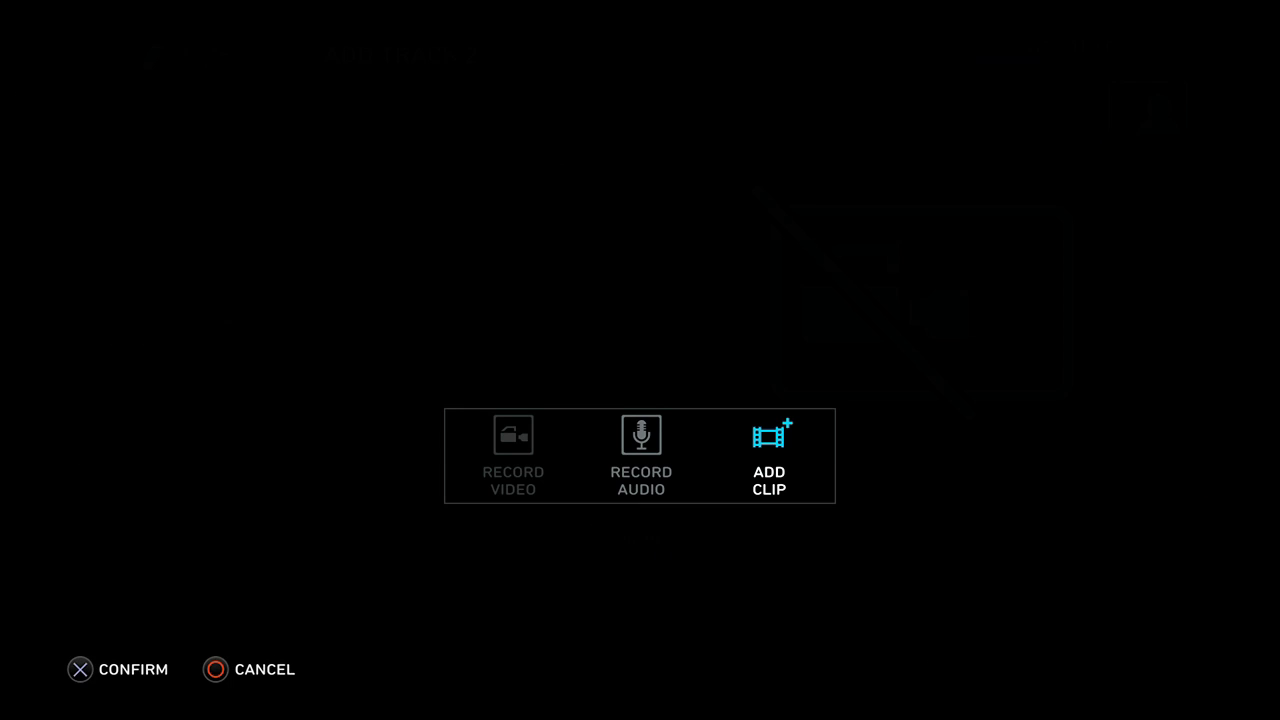
key(Return)
key(Down)
key(Down)
key(Down)
key(Down)
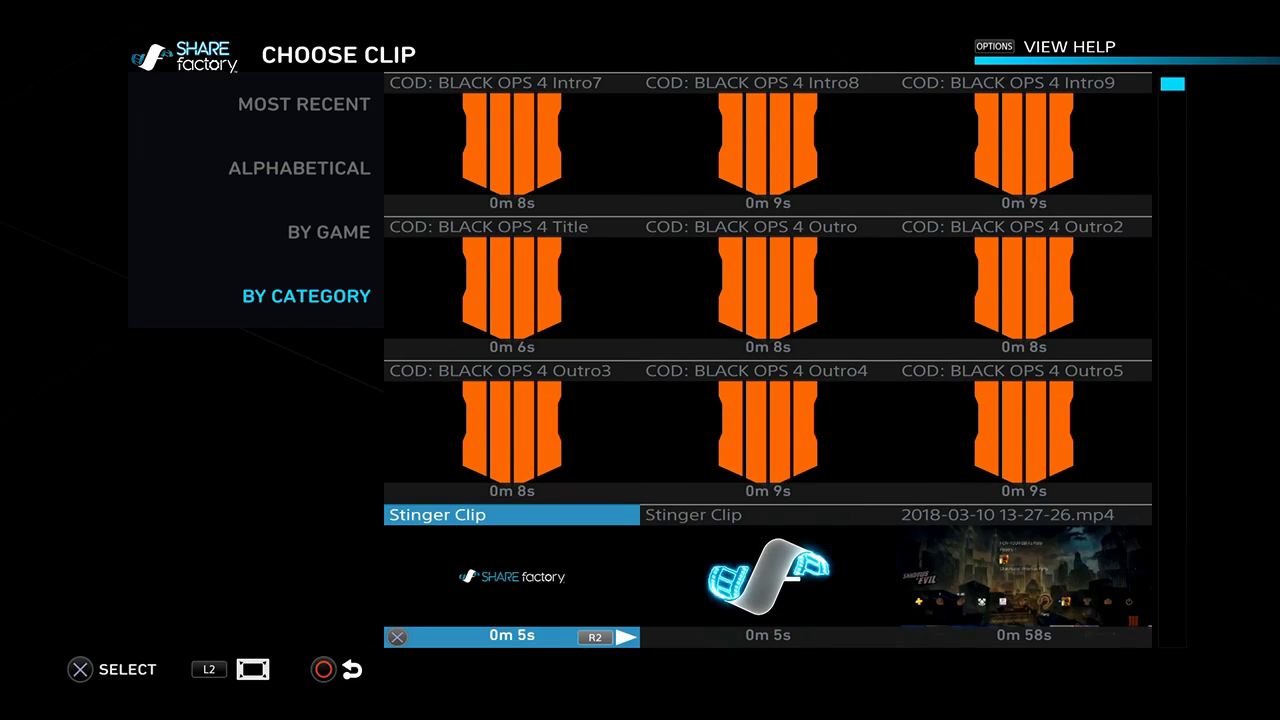
key(Down)
key(Down)
key(Down)
key(Down)
key(Down)
key(Down)
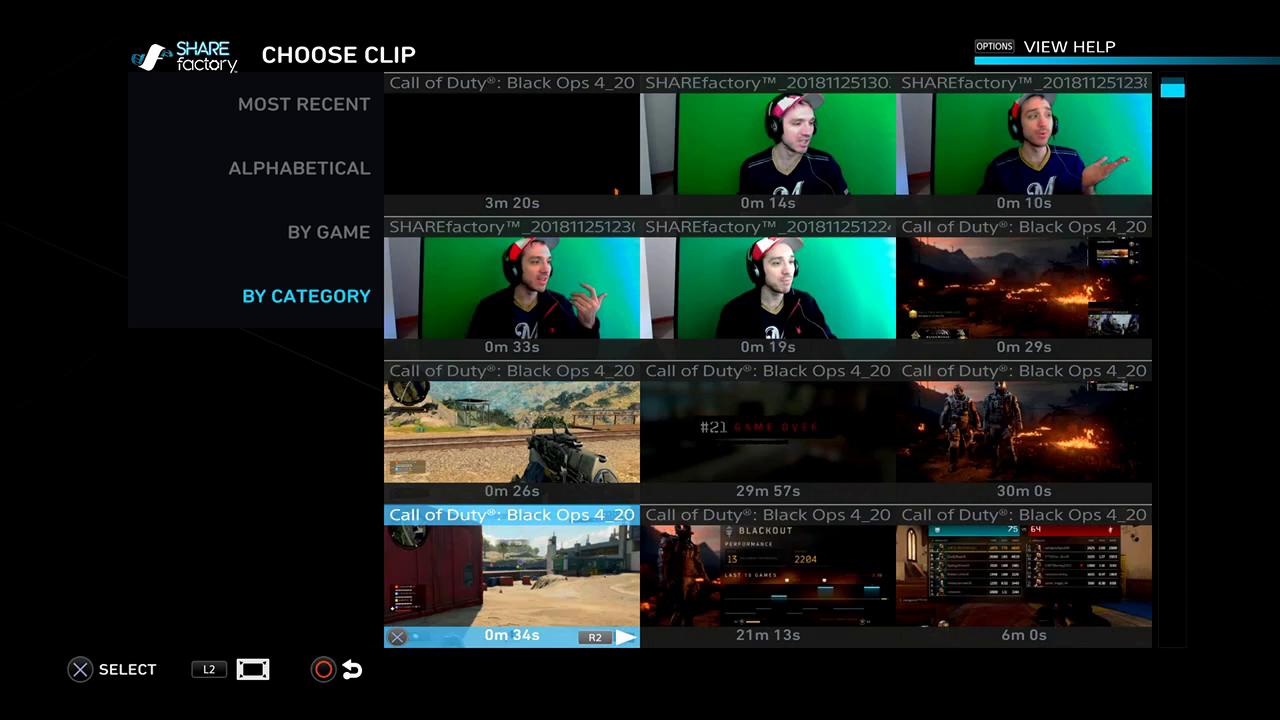
key(Up)
key(Right)
key(Right)
key(Up)
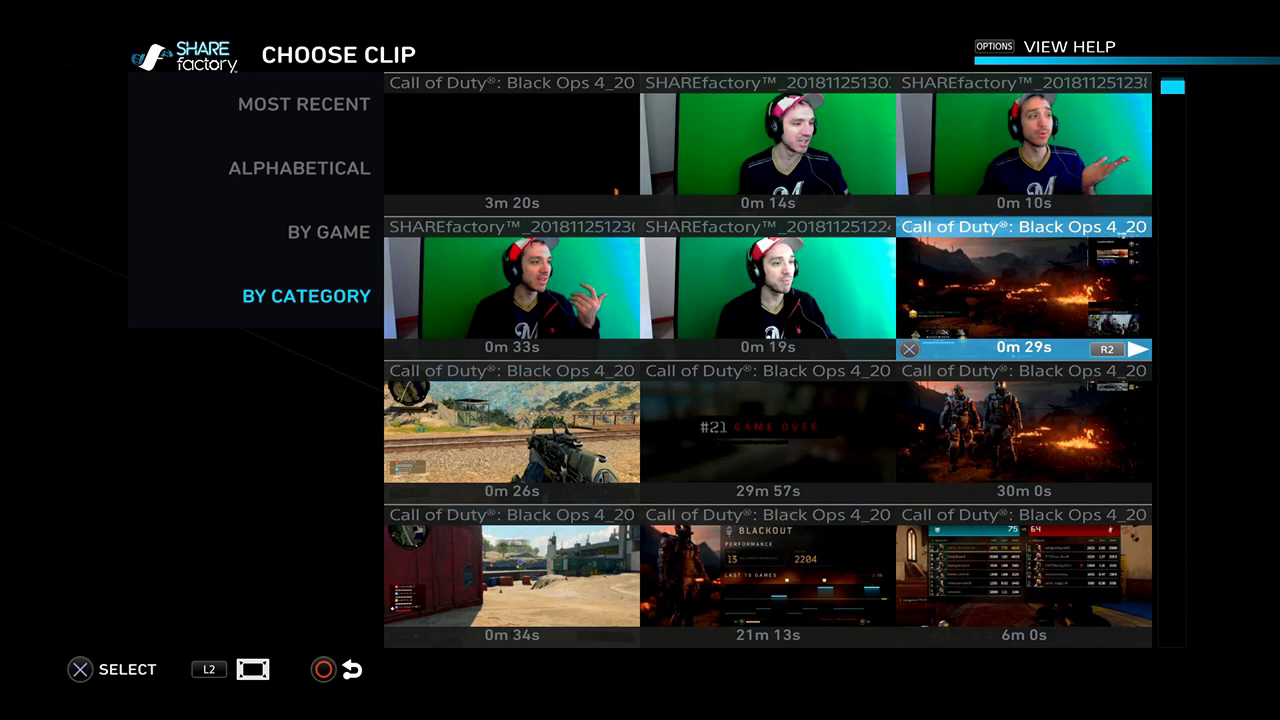
key(Return)
Set the Track 2 clip's volume to 0% and return to the main timeline
key(Right)
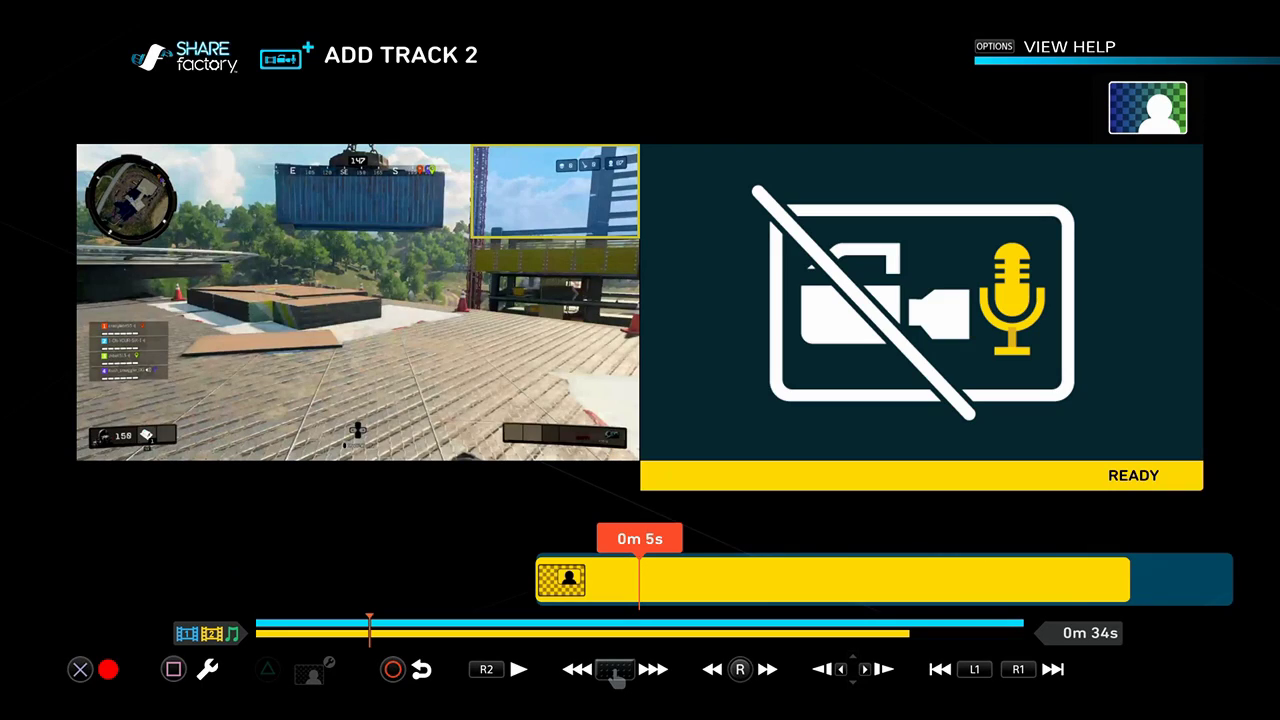
key(Return)
key(Right)
key(Return)
key(Left)
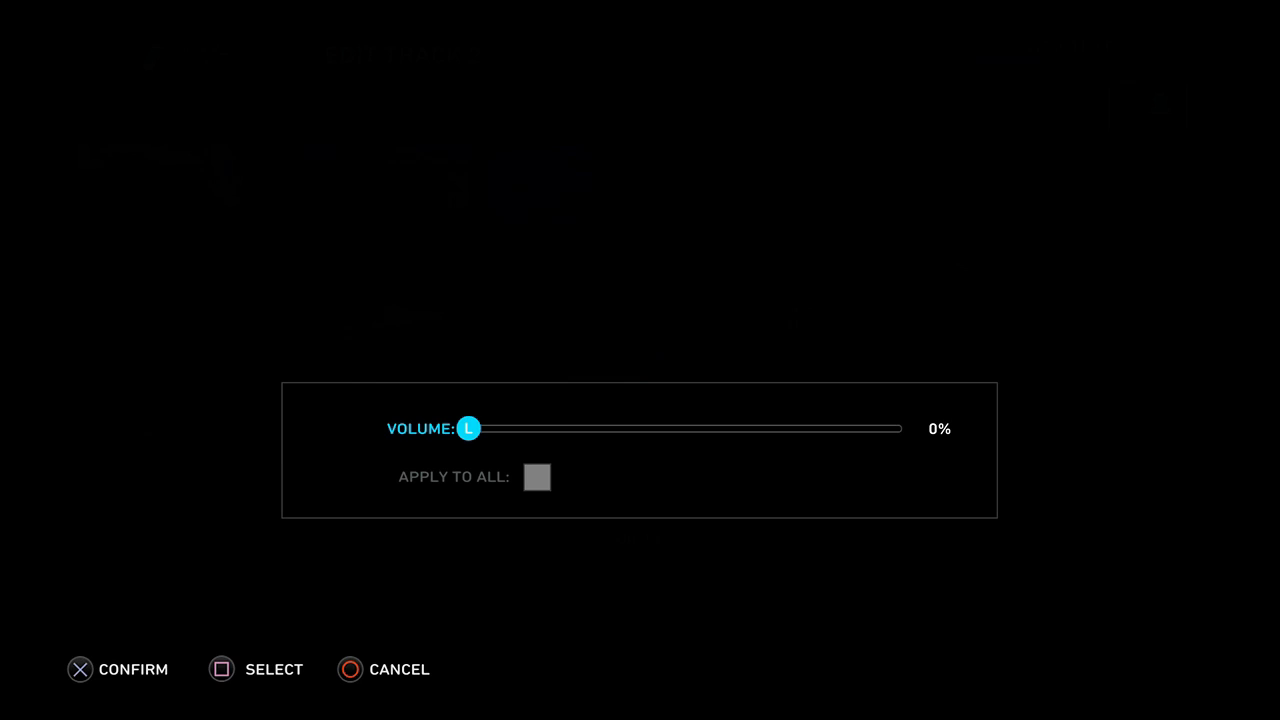
key(Return)
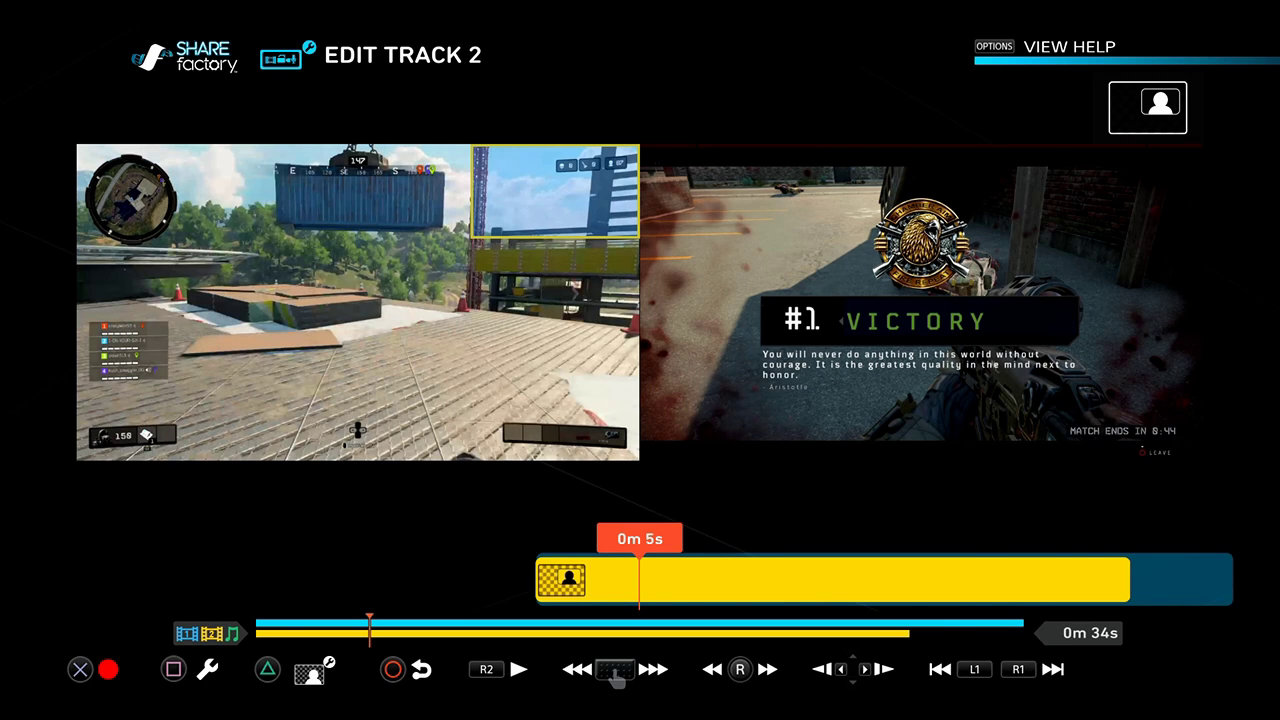
key(Escape)
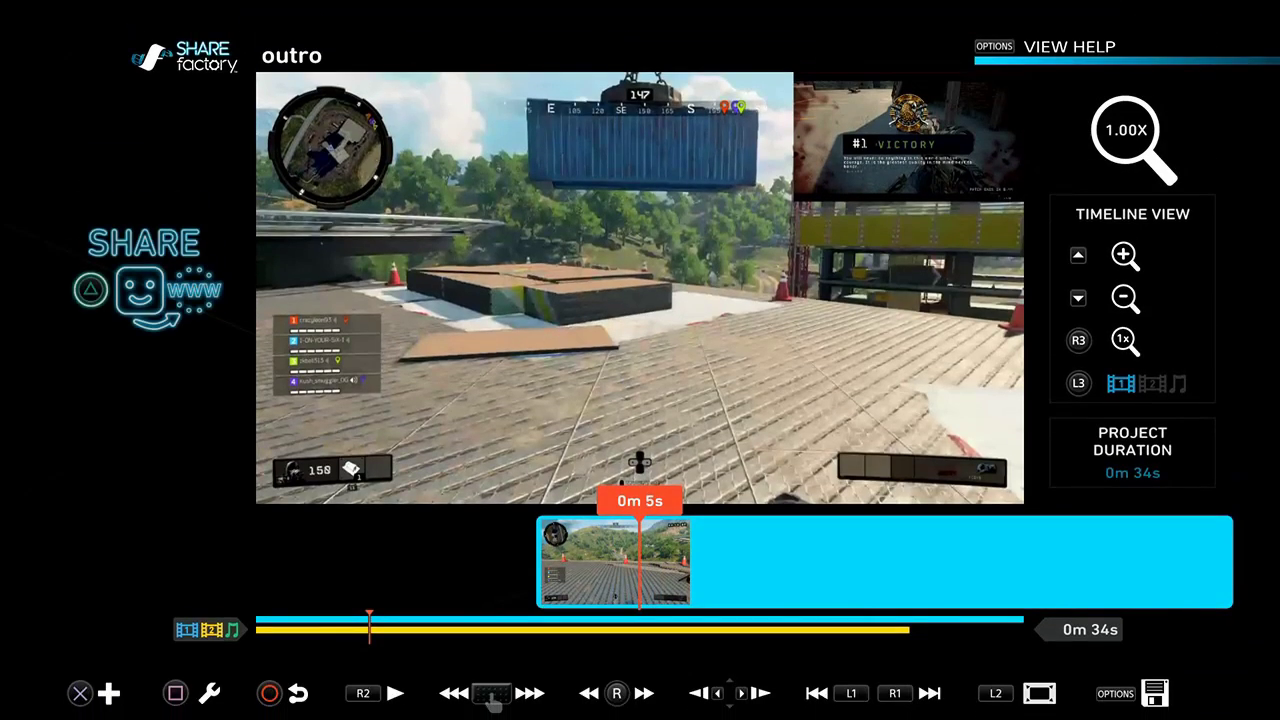
Lower the main-track gameplay clip's volume to 86%
key(Return)
key(Right)
key(Right)
key(Right)
key(Right)
key(Down)
key(Return)
key(Left)
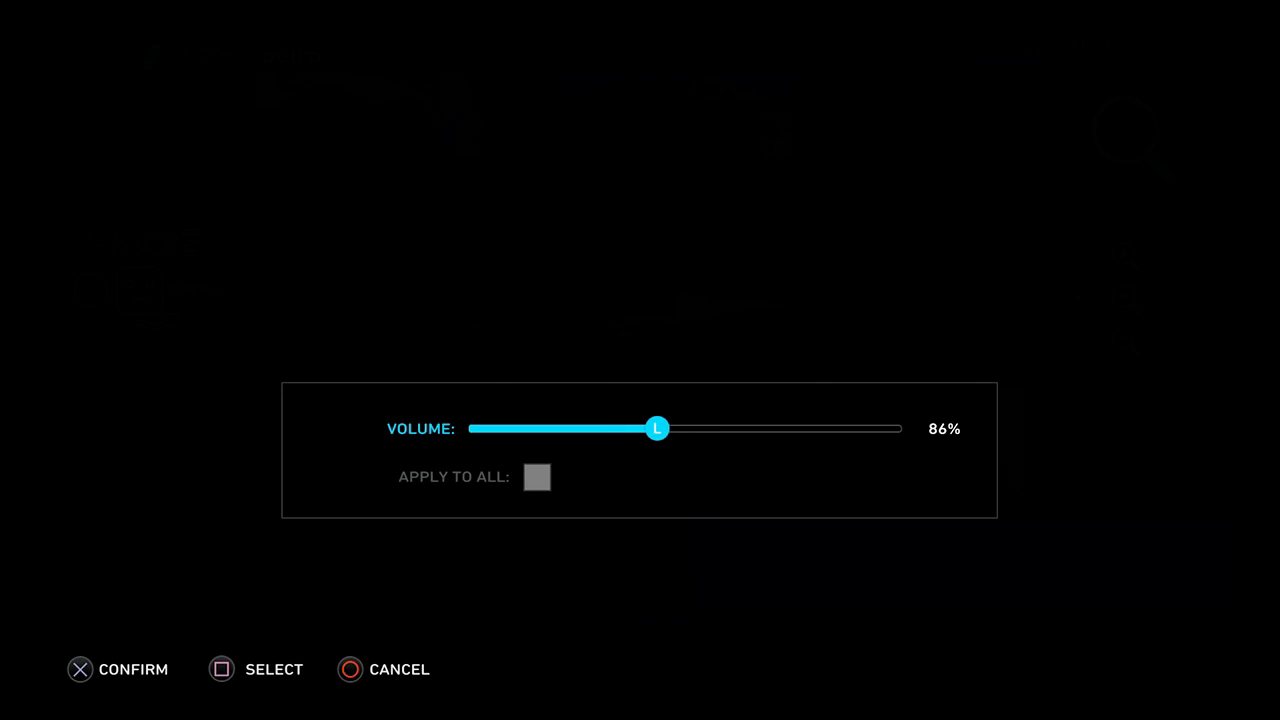
key(Return)
key(Escape)
key(t)
key(Escape)
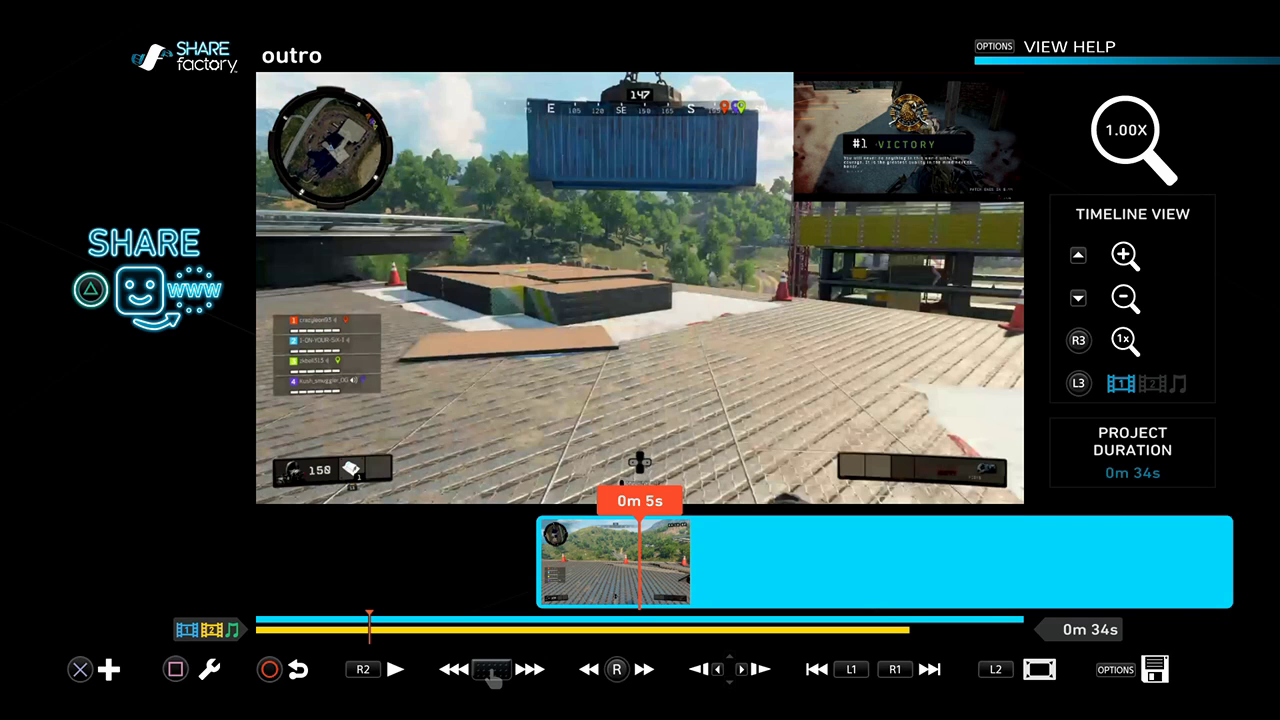
Change the Track 2 clip's on-screen position from the corner inset to the Side by Side layout
key(Right)
key(s)
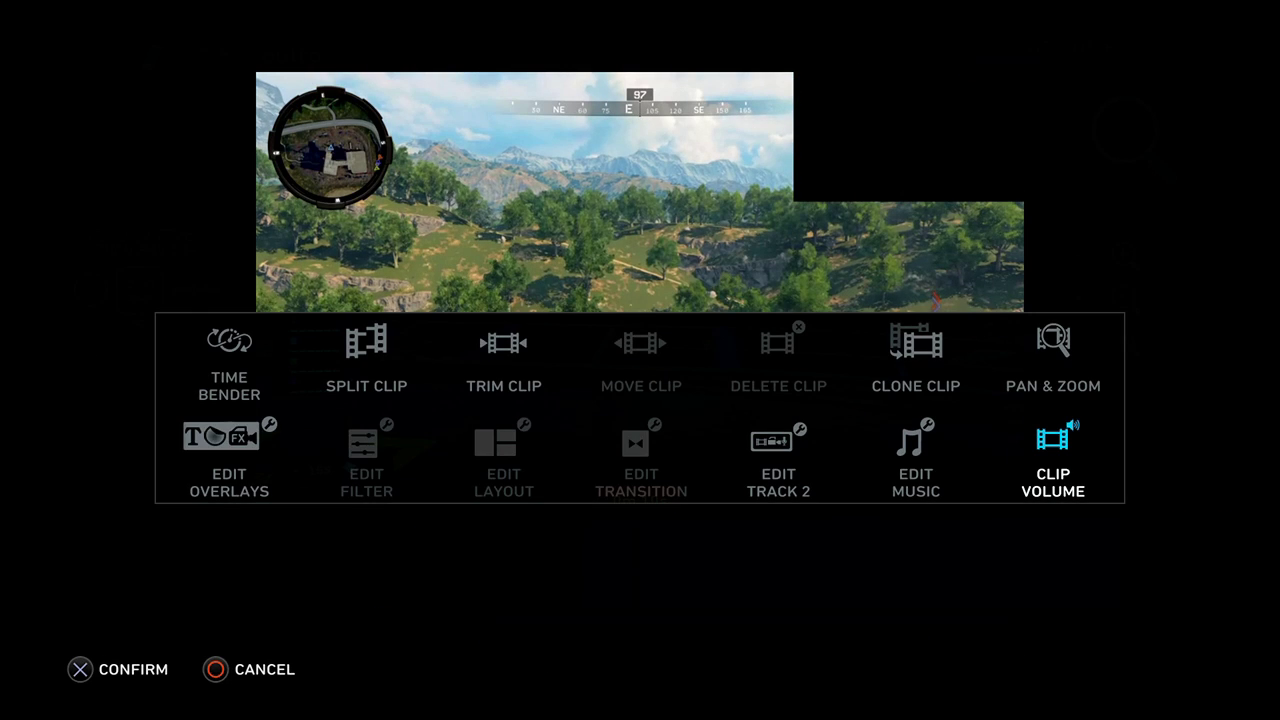
key(Right)
key(Right)
key(Return)
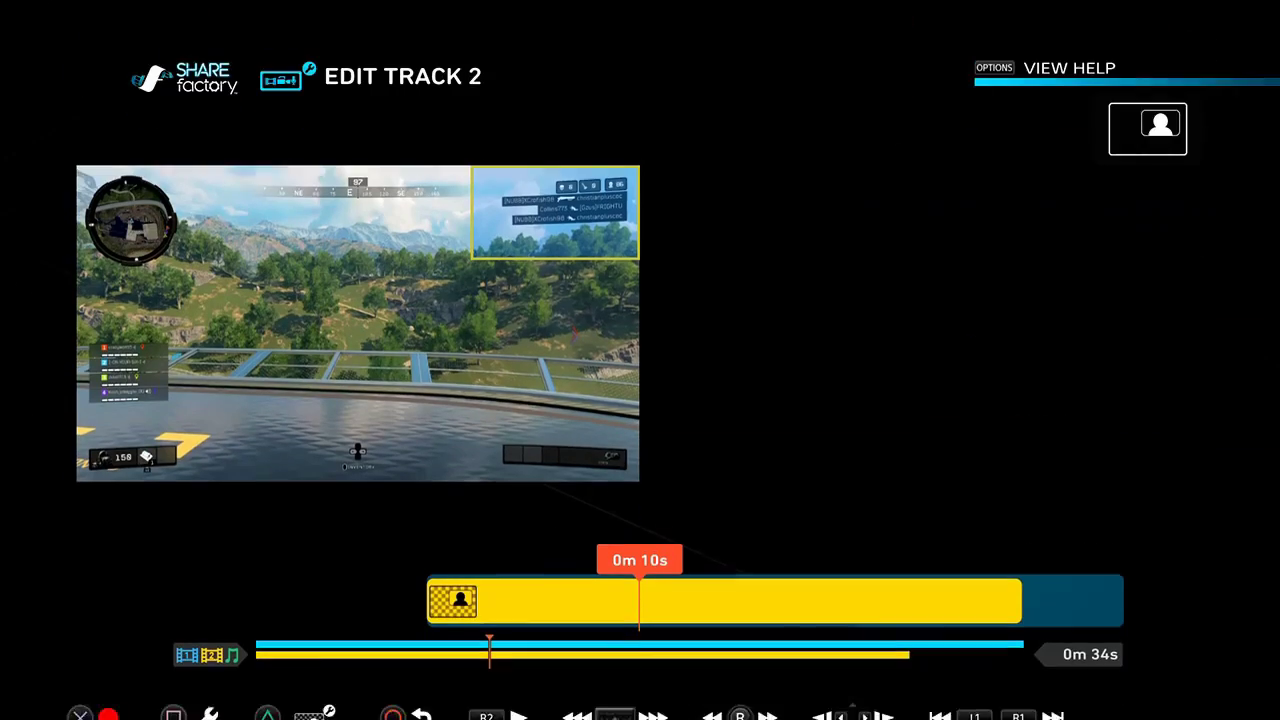
key(Return)
key(Left)
key(Left)
key(Left)
key(Down)
key(Return)
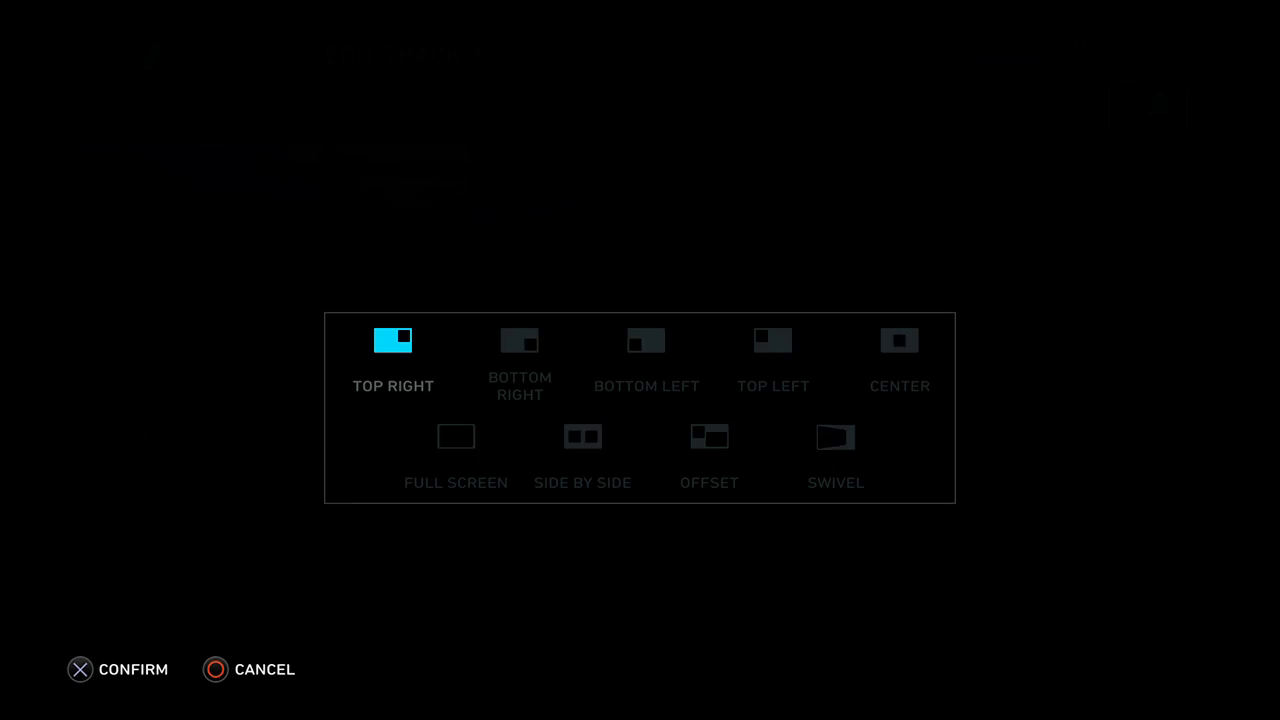
key(Down)
key(Right)
key(Return)
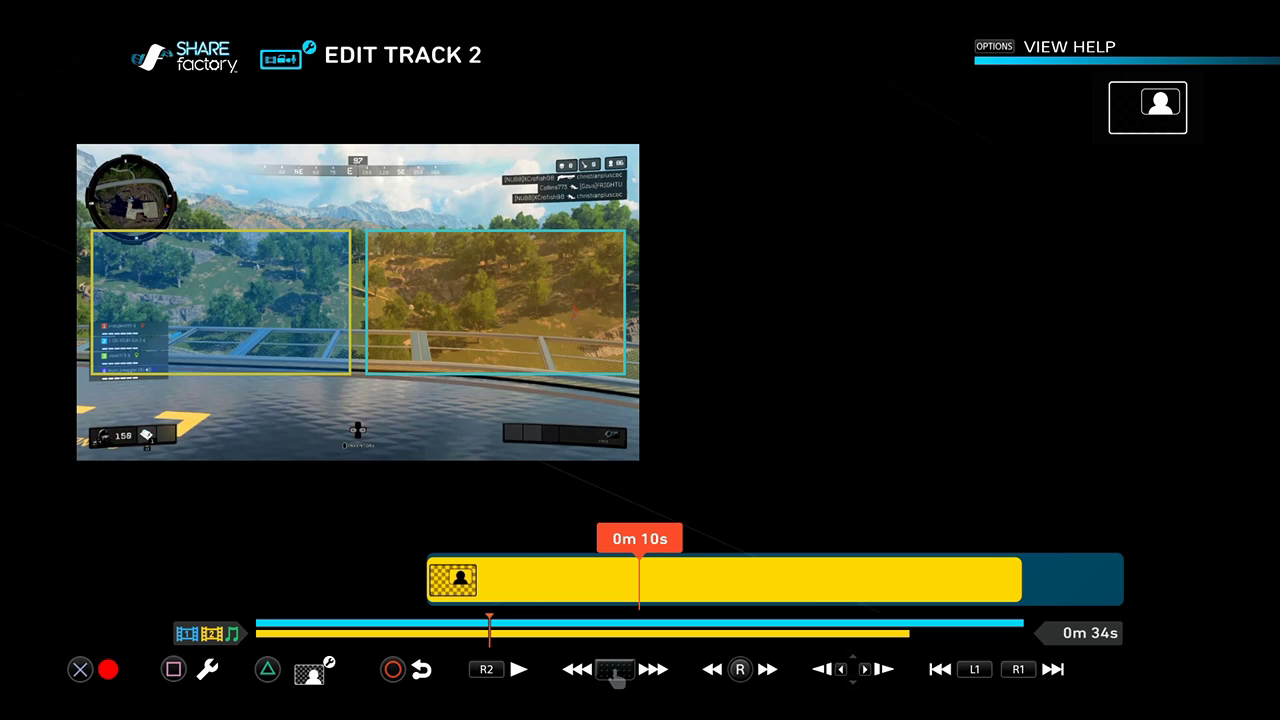
key(Escape)
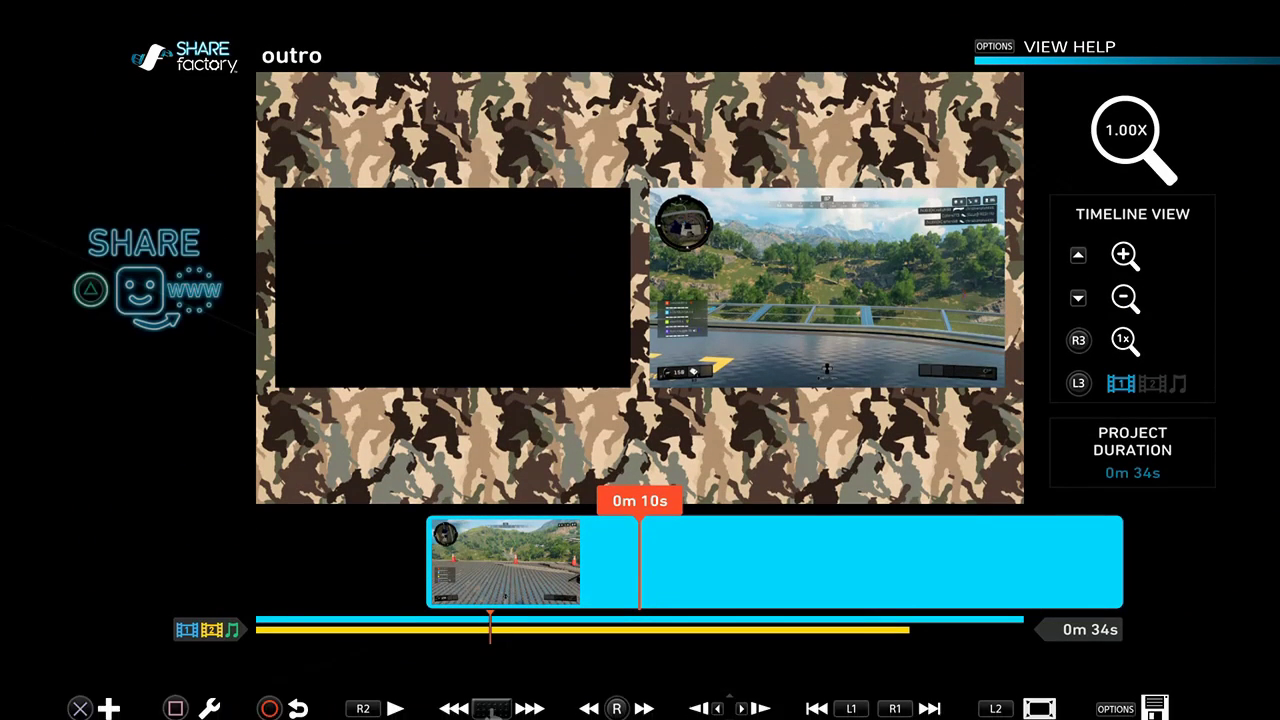
Play back part of the timeline to check the two clips side by side
key(Left)
key(Right)
key(space)
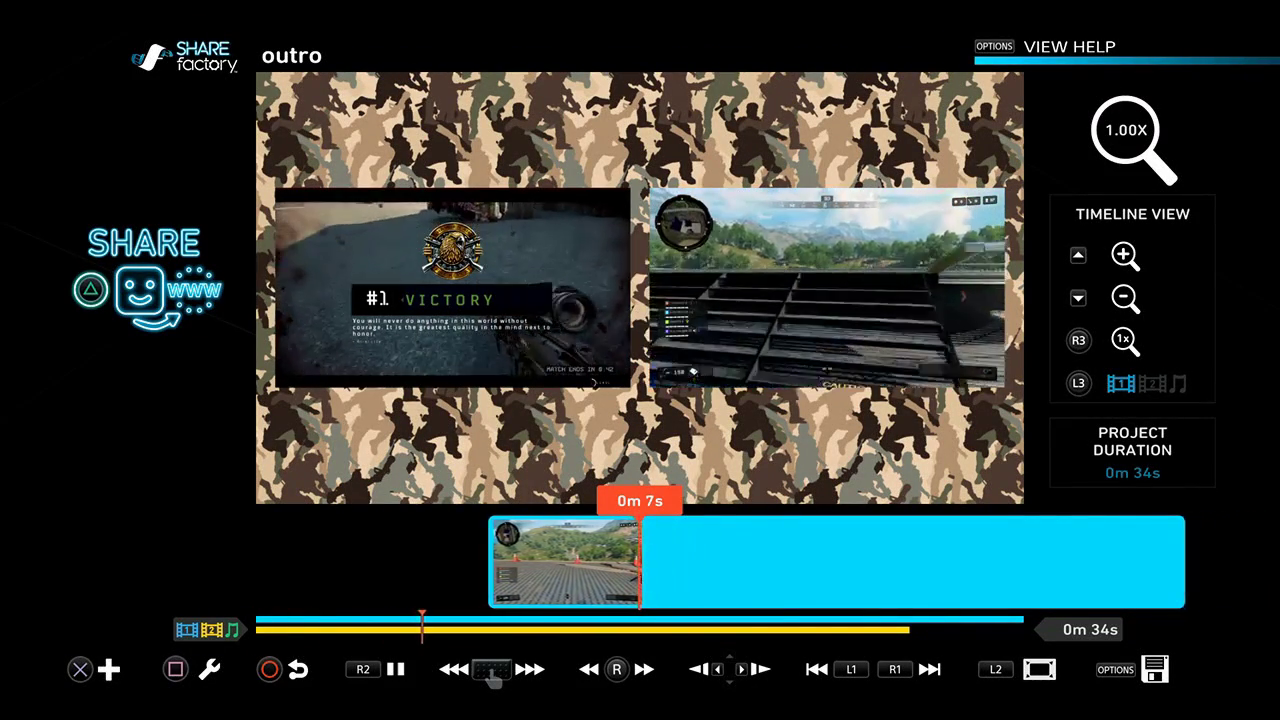
key(space)
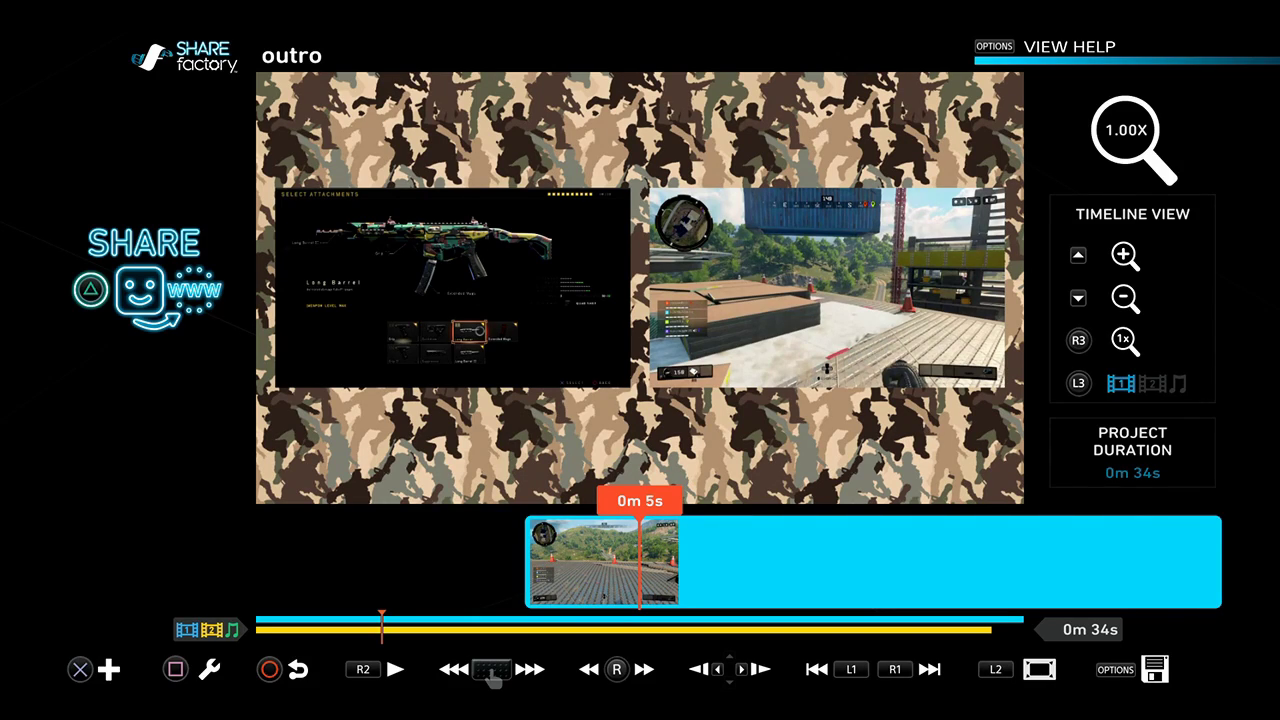
Open the replacement choices for the Track 2 clip's PIP backdrop
key(s)
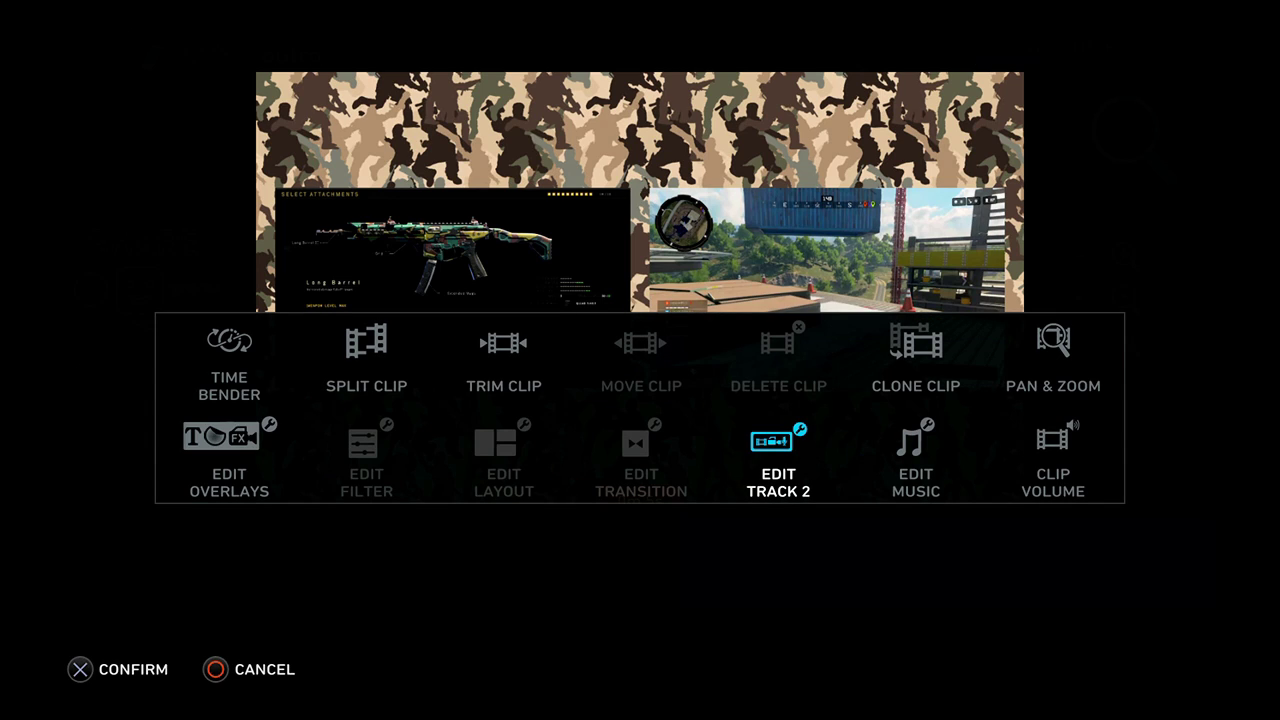
key(Return)
key(Return)
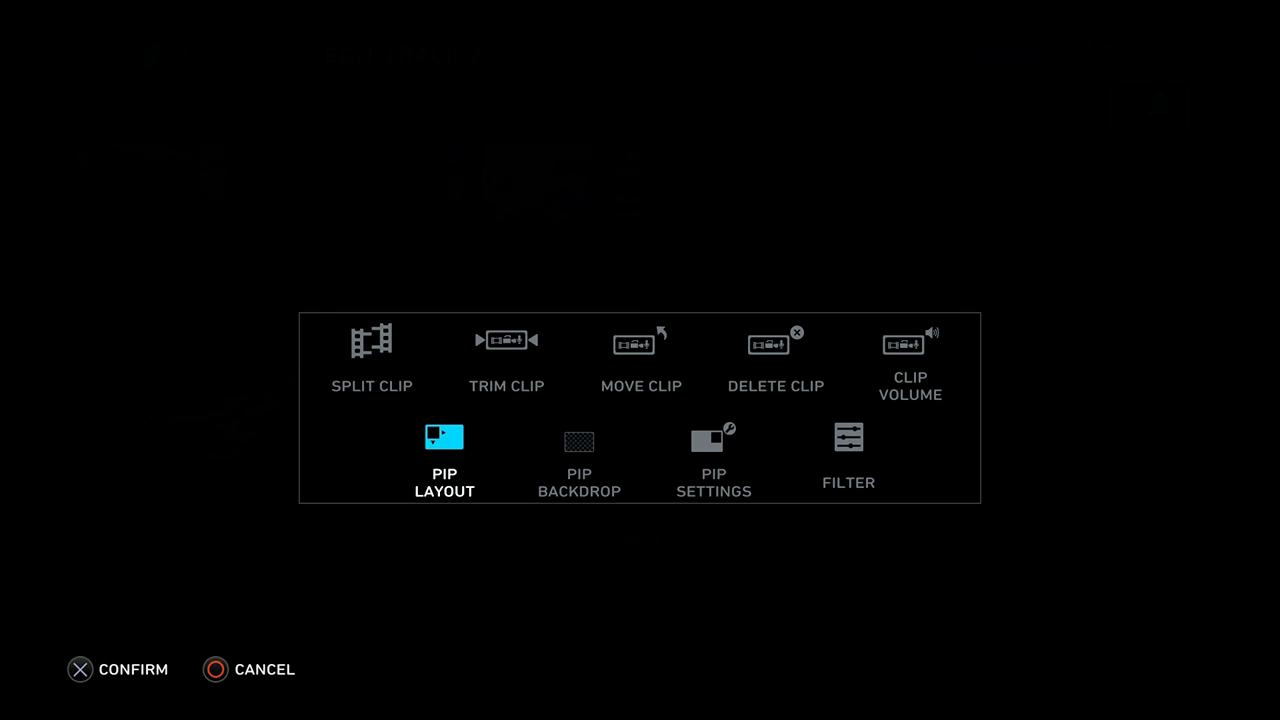
key(Right)
key(Return)
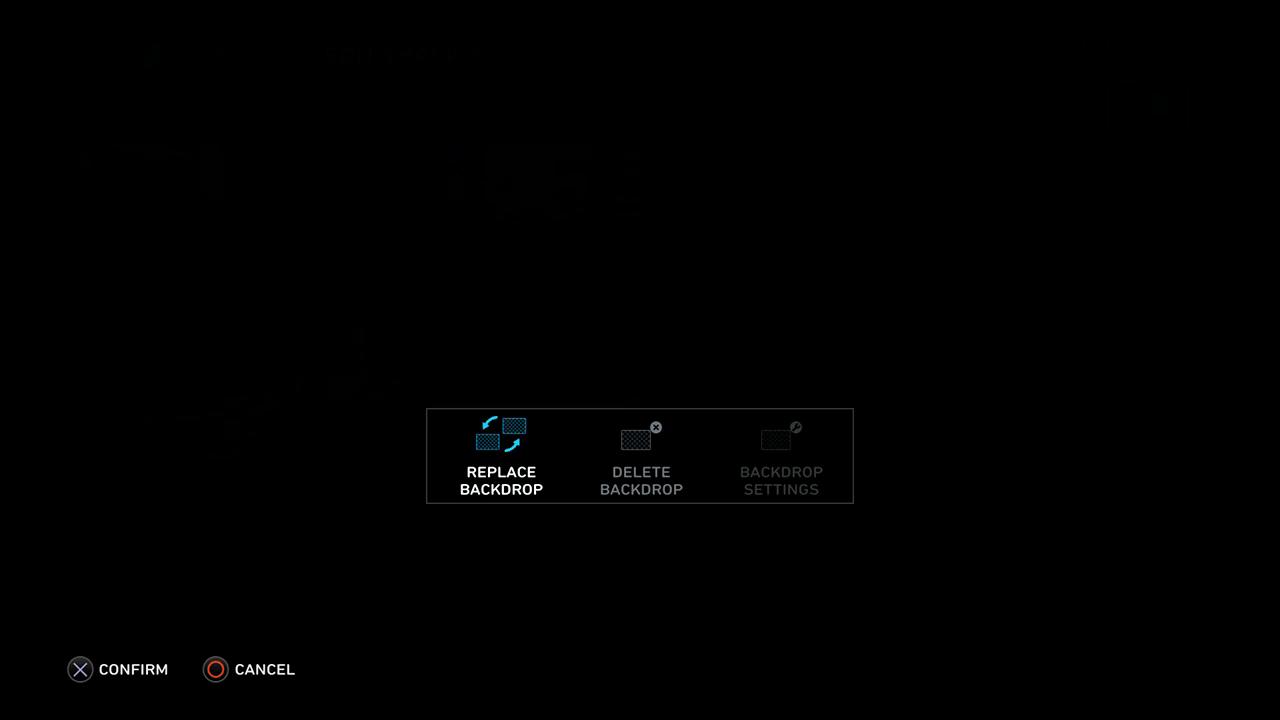
key(Return)
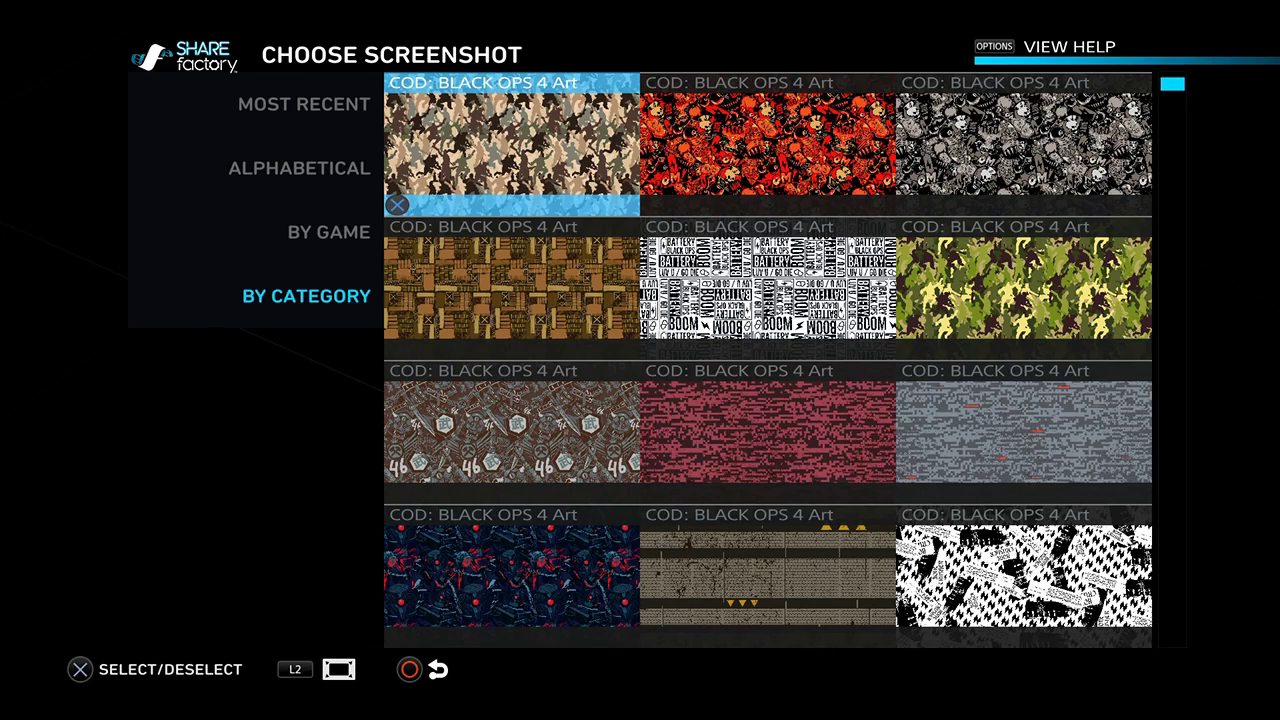
Look through the available backdrops, from the Black Ops 4 art and animated backgrounds to the saved screenshots
key(Down)
key(Down)
key(Down)
key(Down)
key(Down)
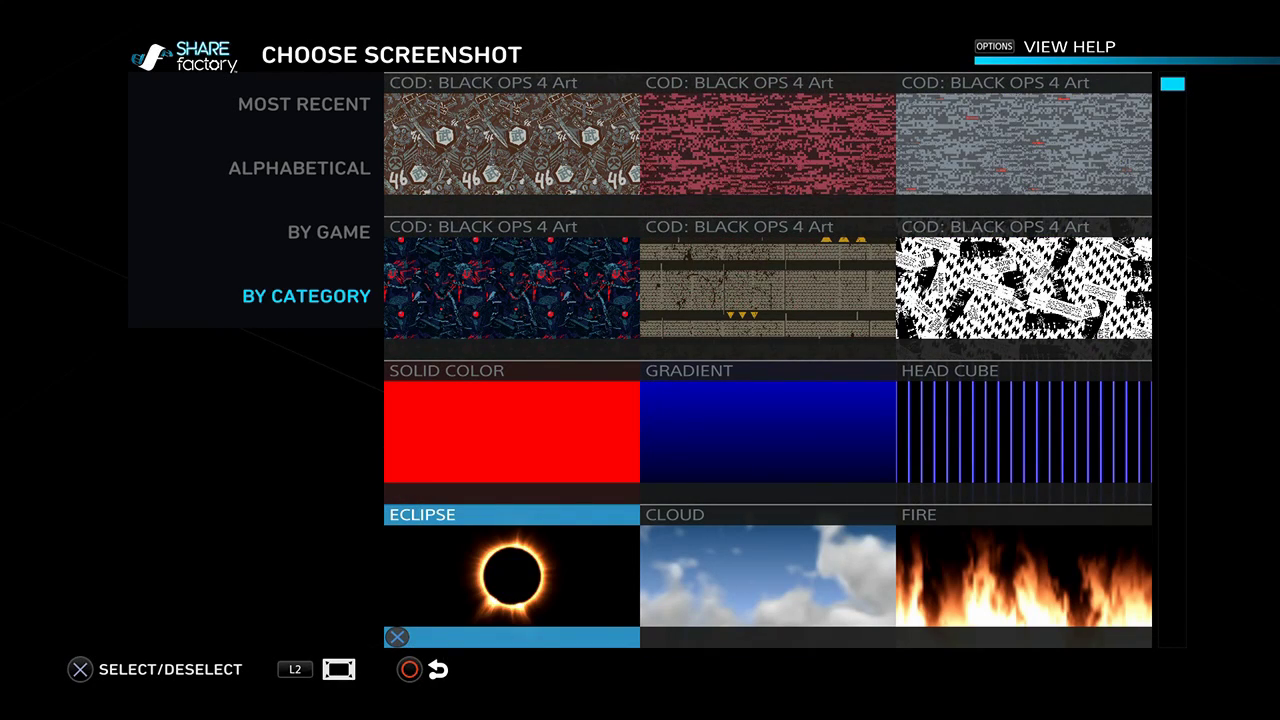
key(Up)
key(Right)
key(Right)
key(Down)
key(Left)
key(Down)
key(Down)
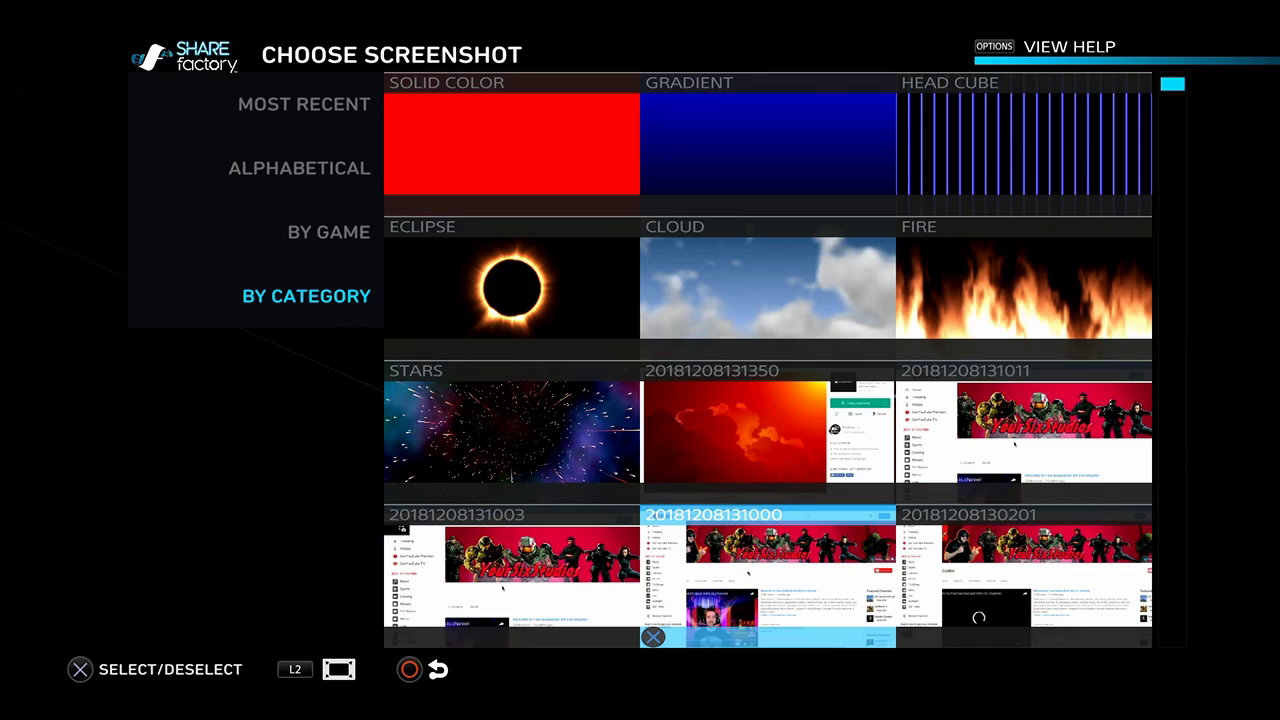
key(Up)
key(Left)
key(Right)
key(Down)
key(Down)
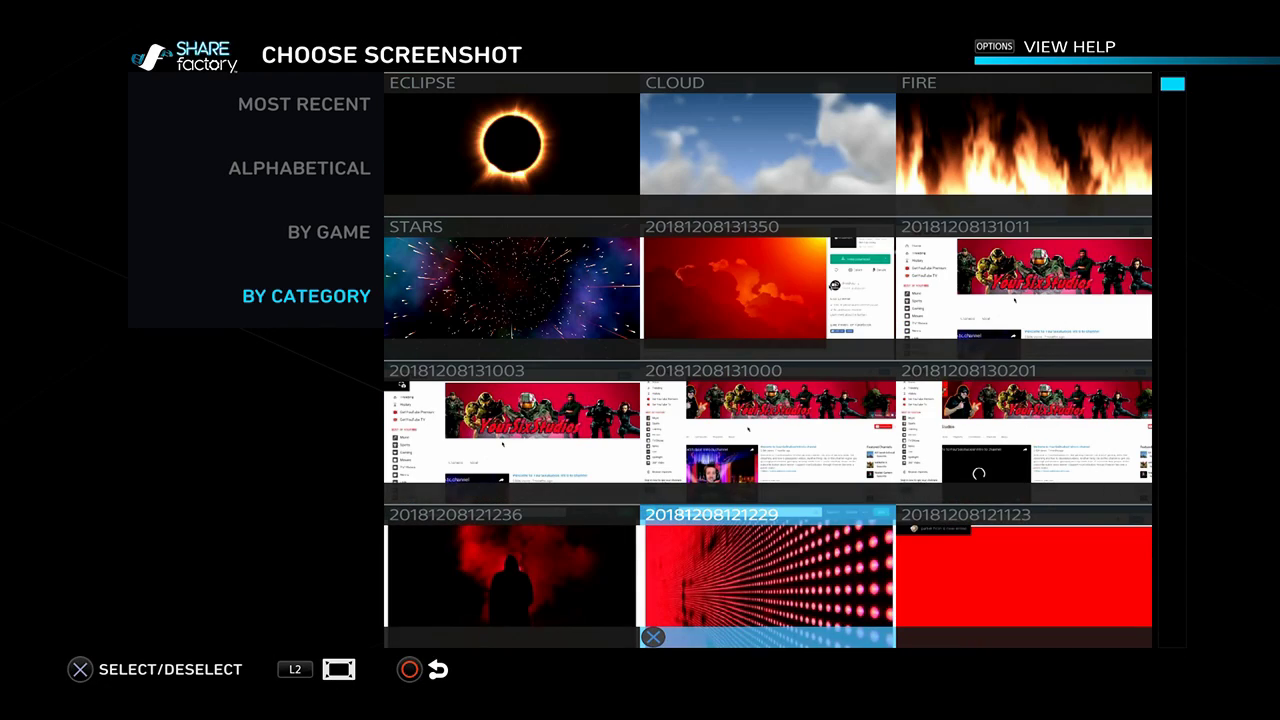
key(Down)
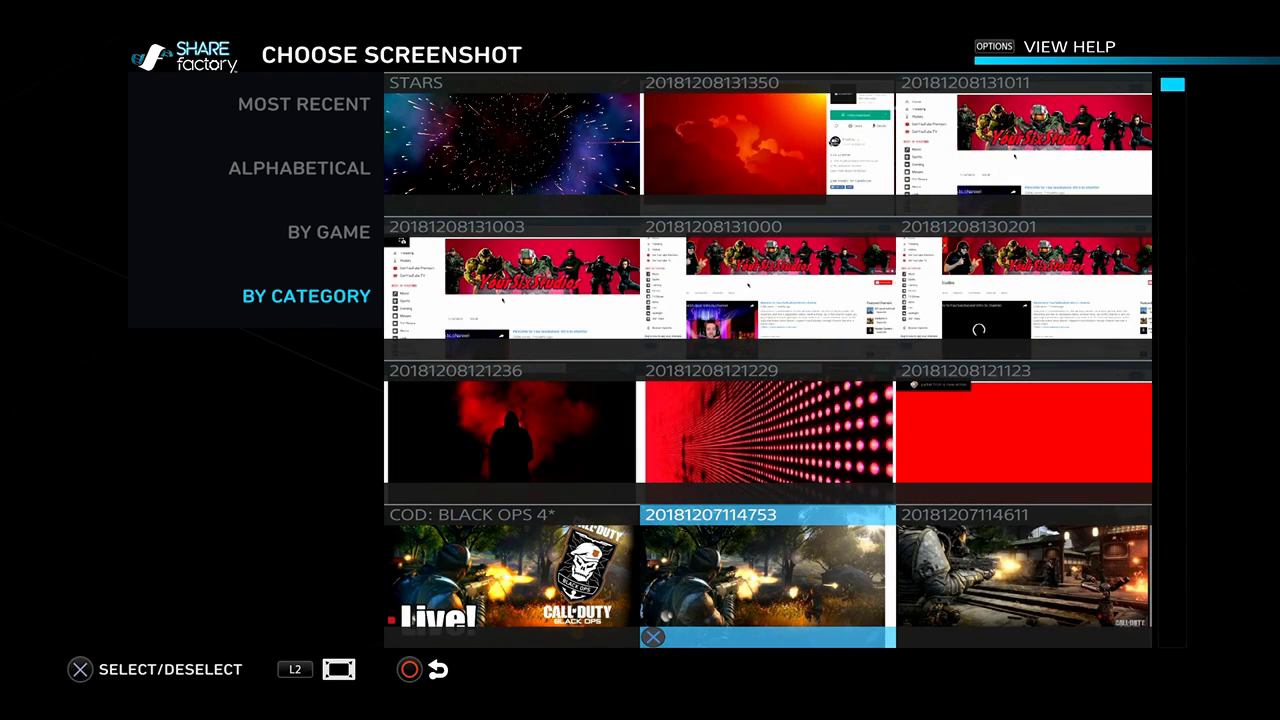
key(Up)
key(Left)
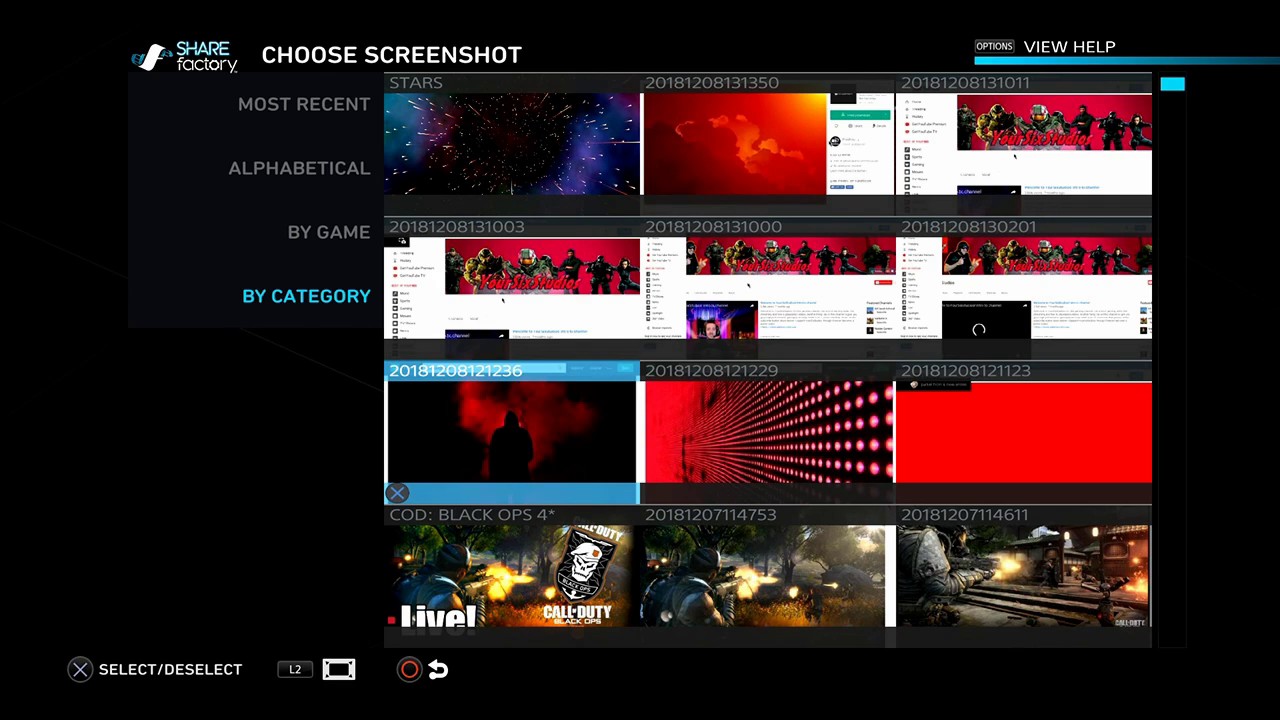
key(Right)
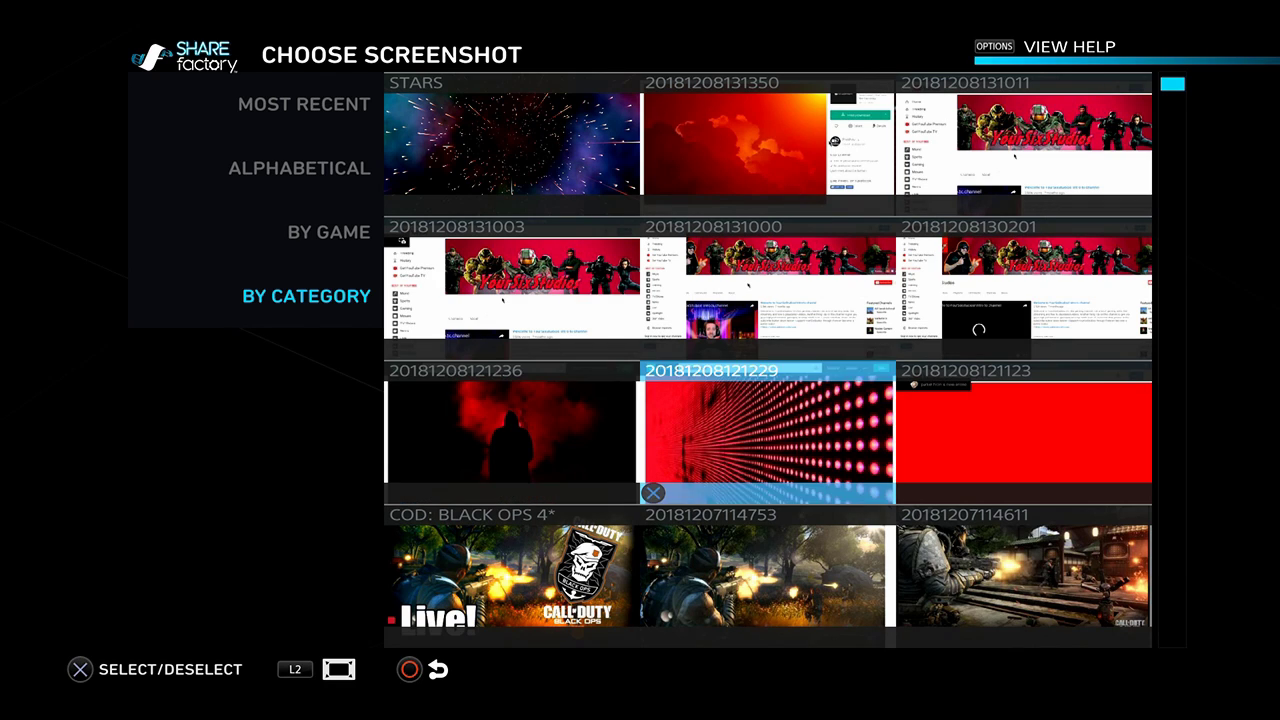
key(Right)
key(Down)
key(Down)
key(Up)
key(Up)
key(Left)
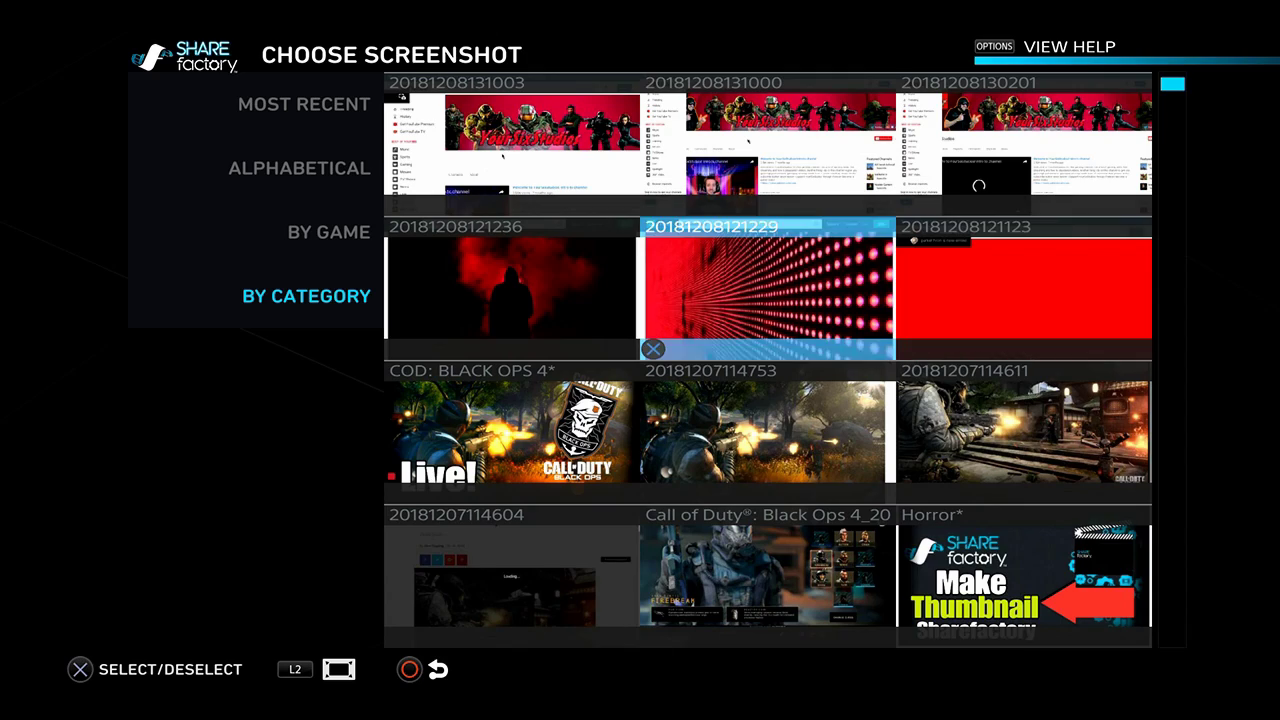
Replace the Track 2 clip's backdrop with Stars
key(Up)
key(Up)
key(Up)
key(Down)
key(Left)
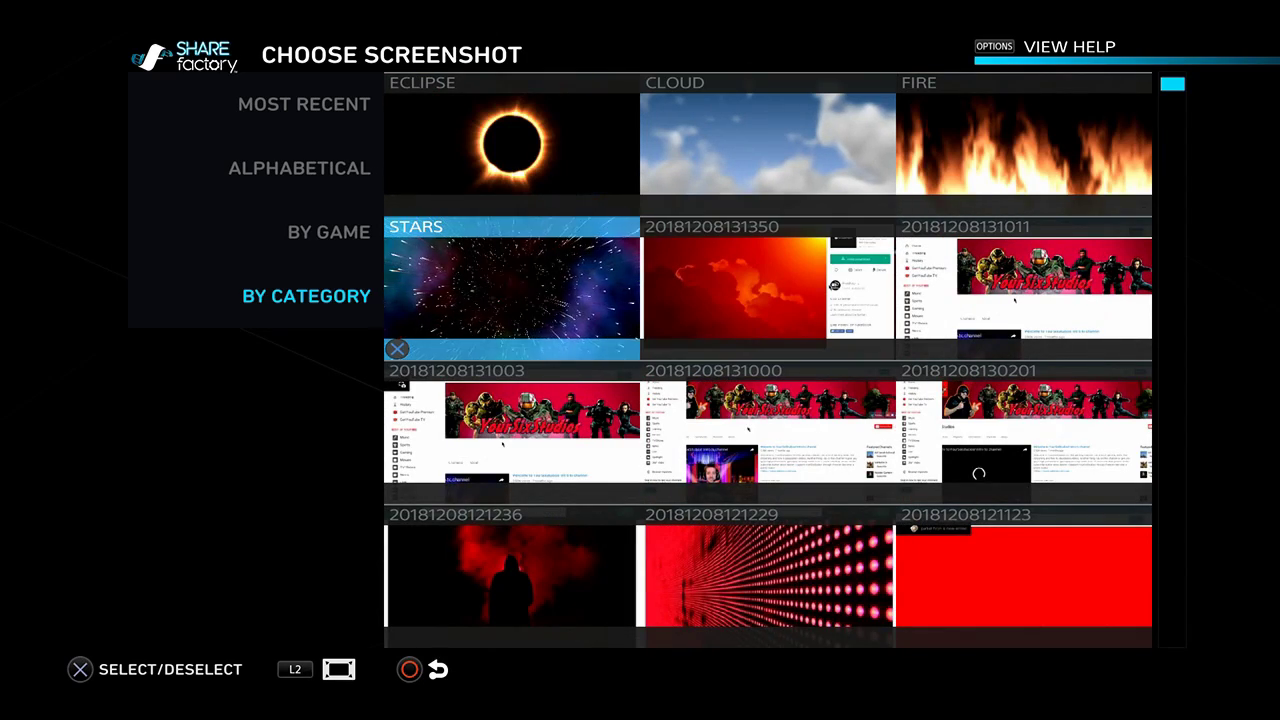
key(Escape)
Return to the main timeline and play from about 0m 8s to check the Stars backdrop behind both clips
key(Right)
key(Right)
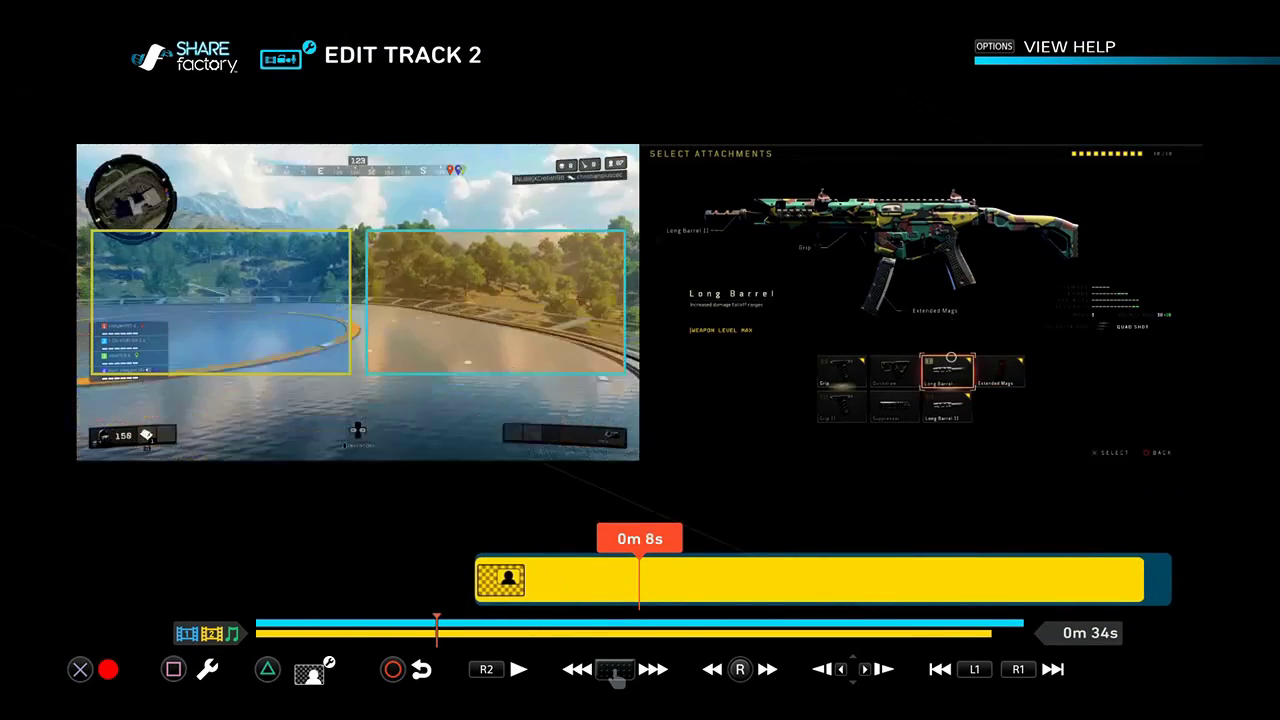
key(Escape)
key(space)
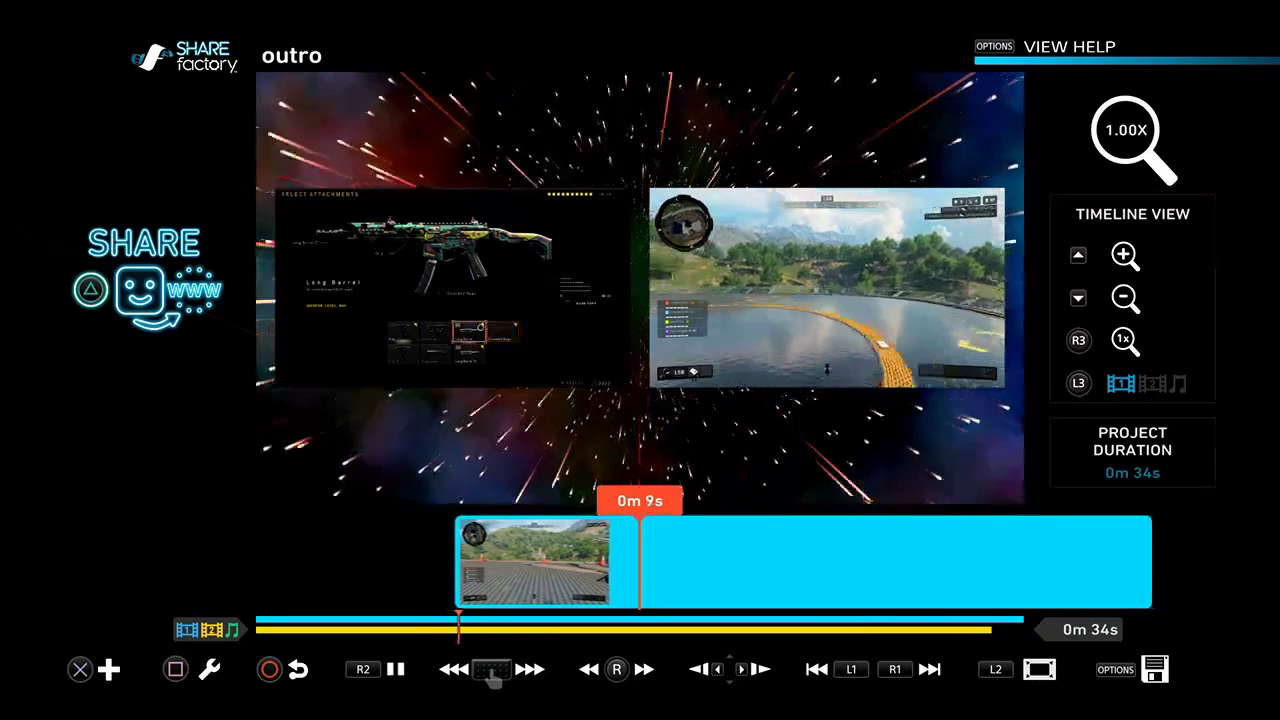
key(space)
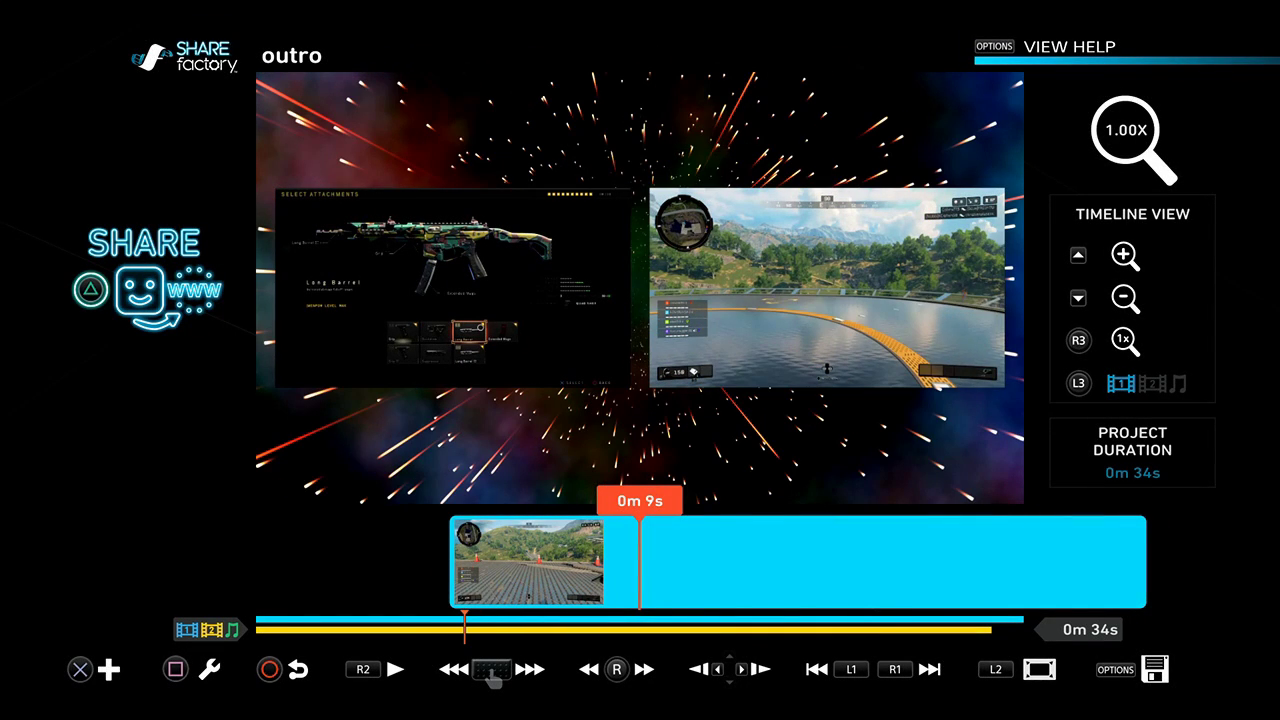
Open the Track 2 backdrop settings and lower the Stars backdrop's Nebula value to 0.21
key(Return)
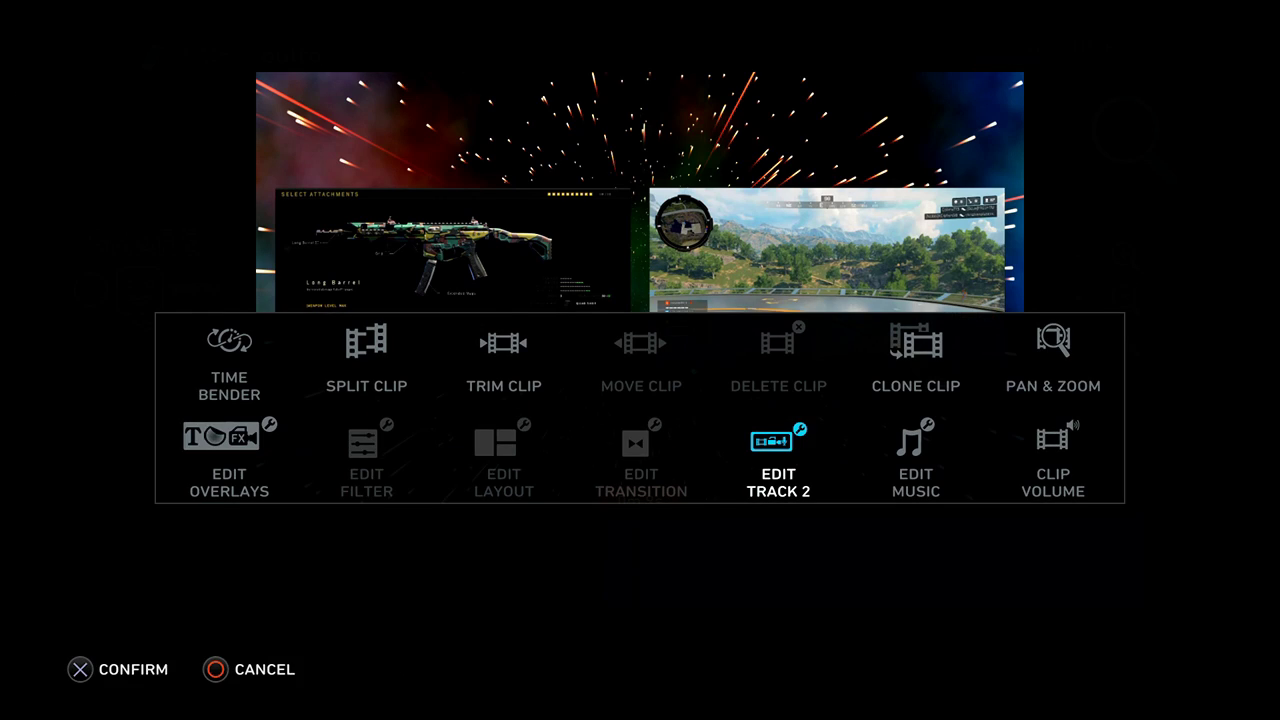
key(Return)
key(Return)
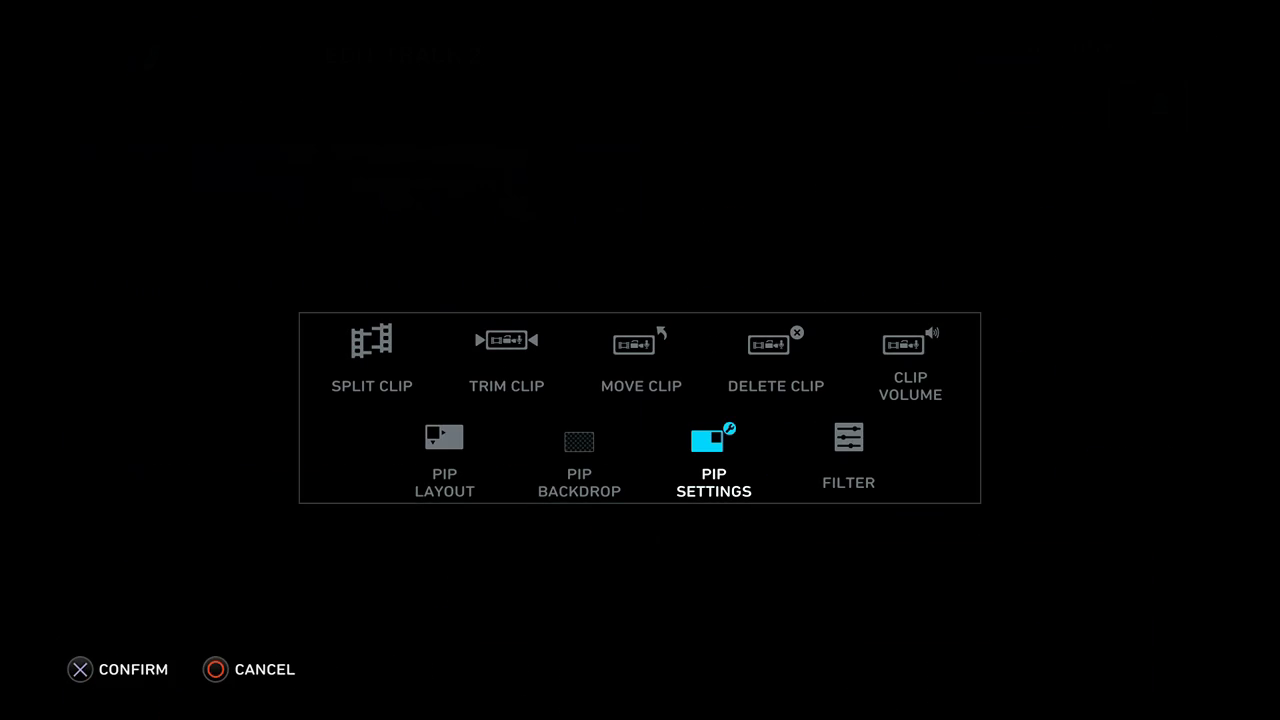
key(Left)
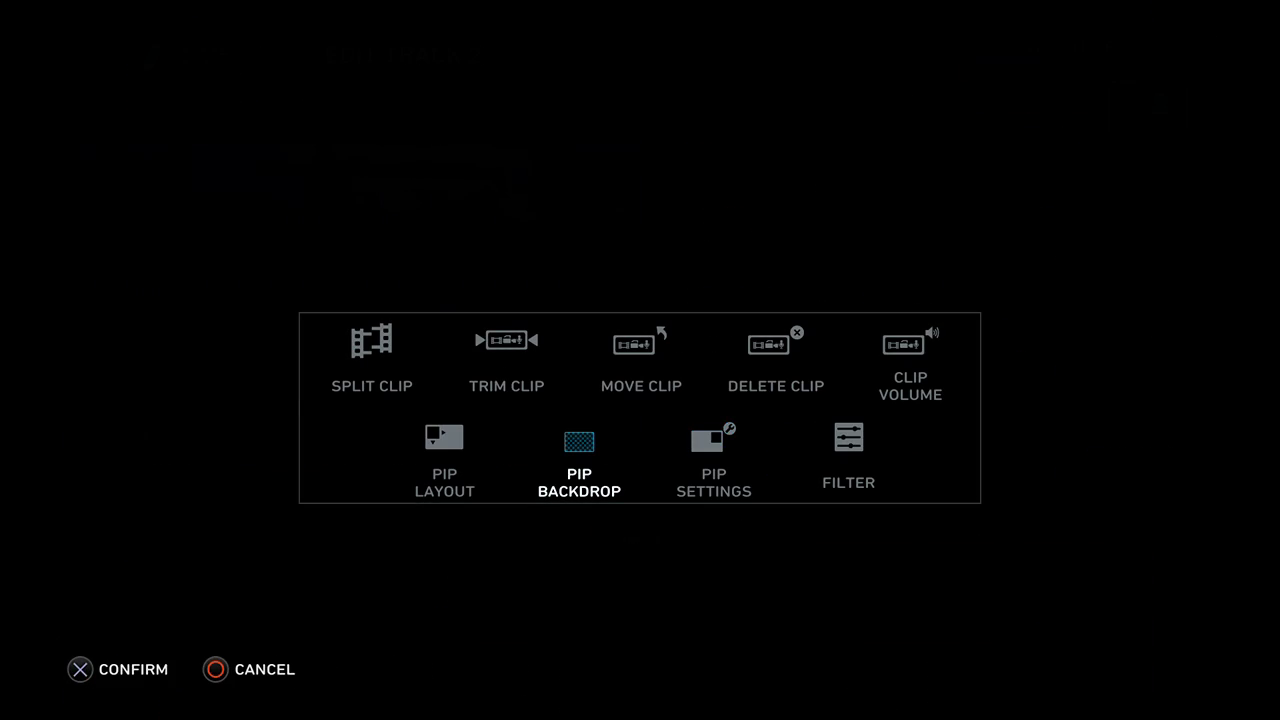
key(Return)
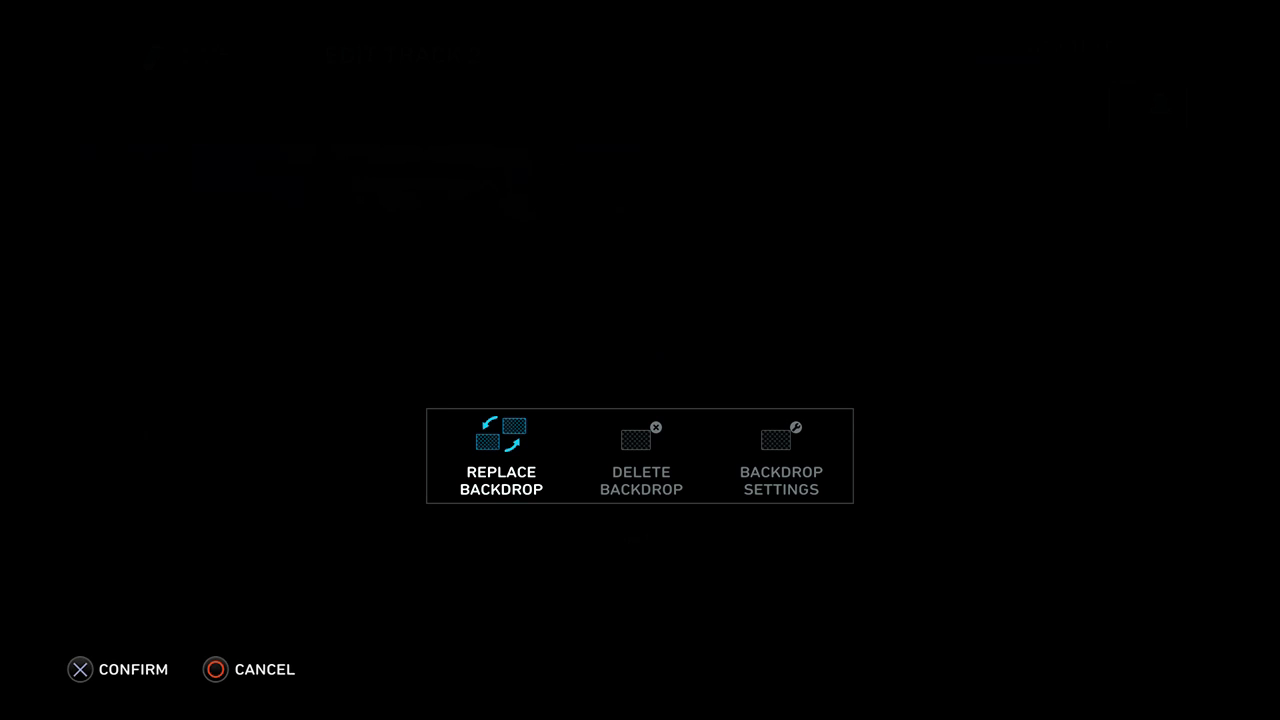
key(Right)
key(Right)
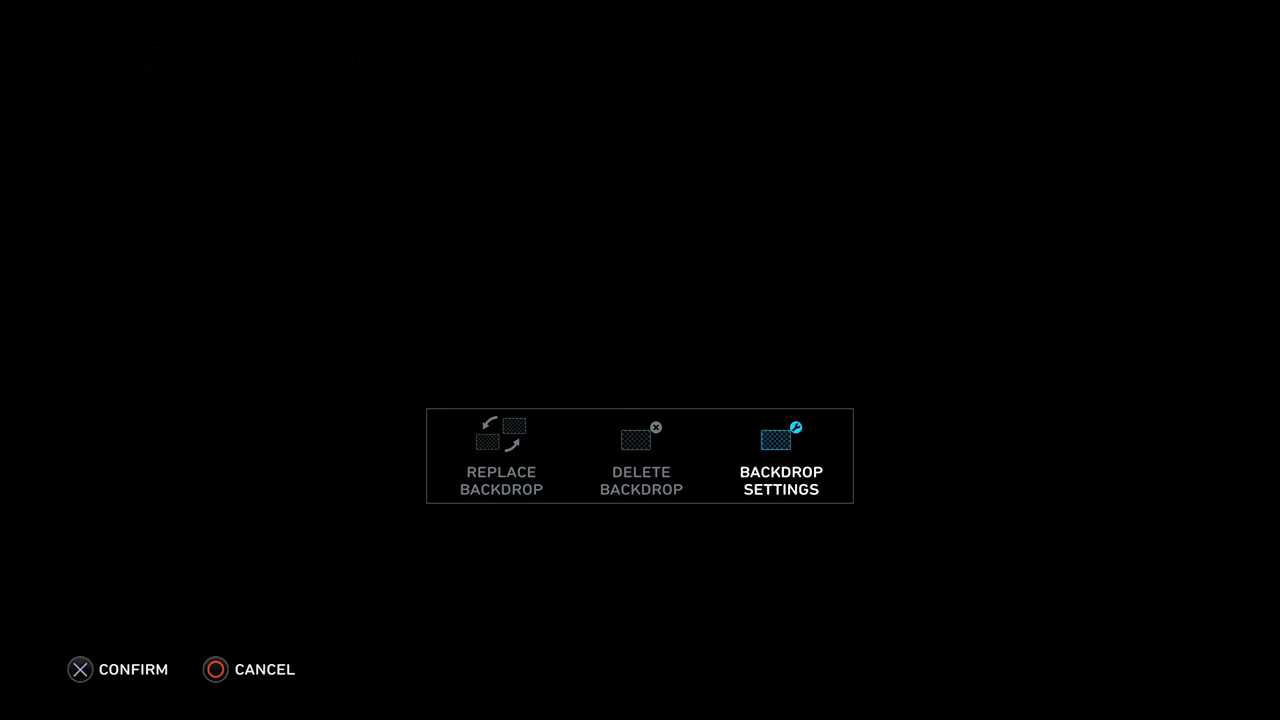
key(Return)
key(Left)
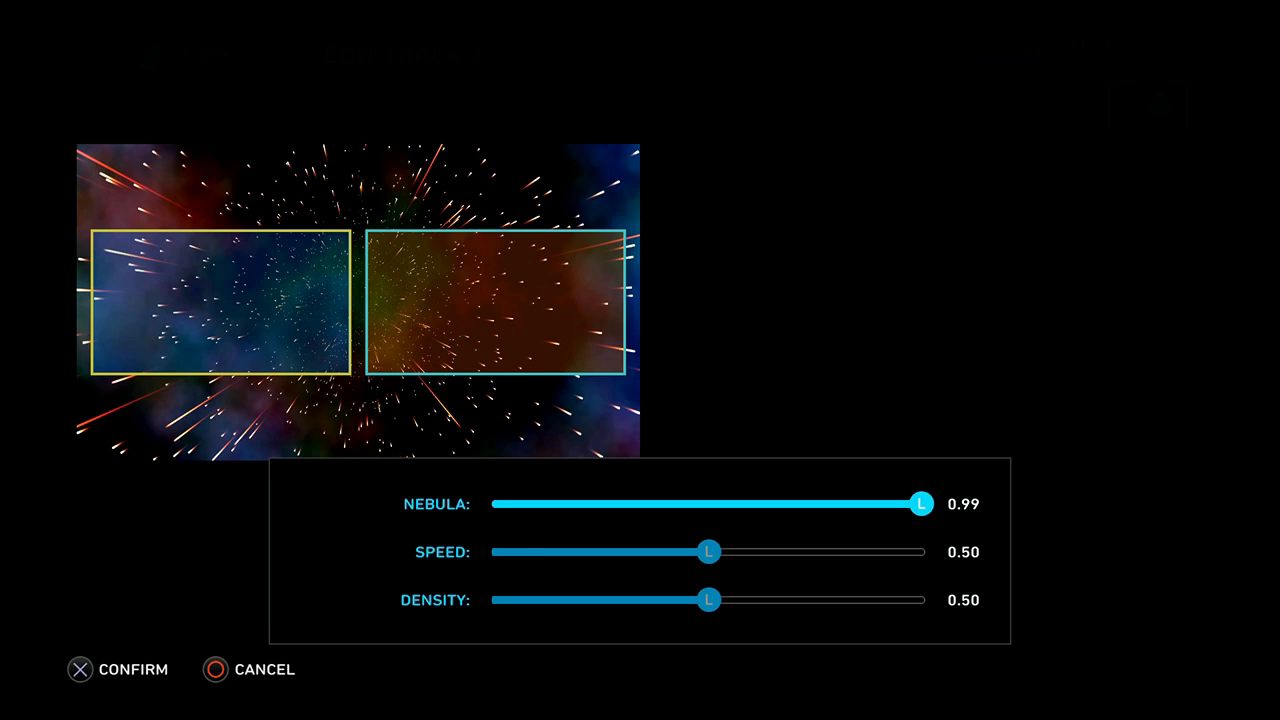
key(Left)
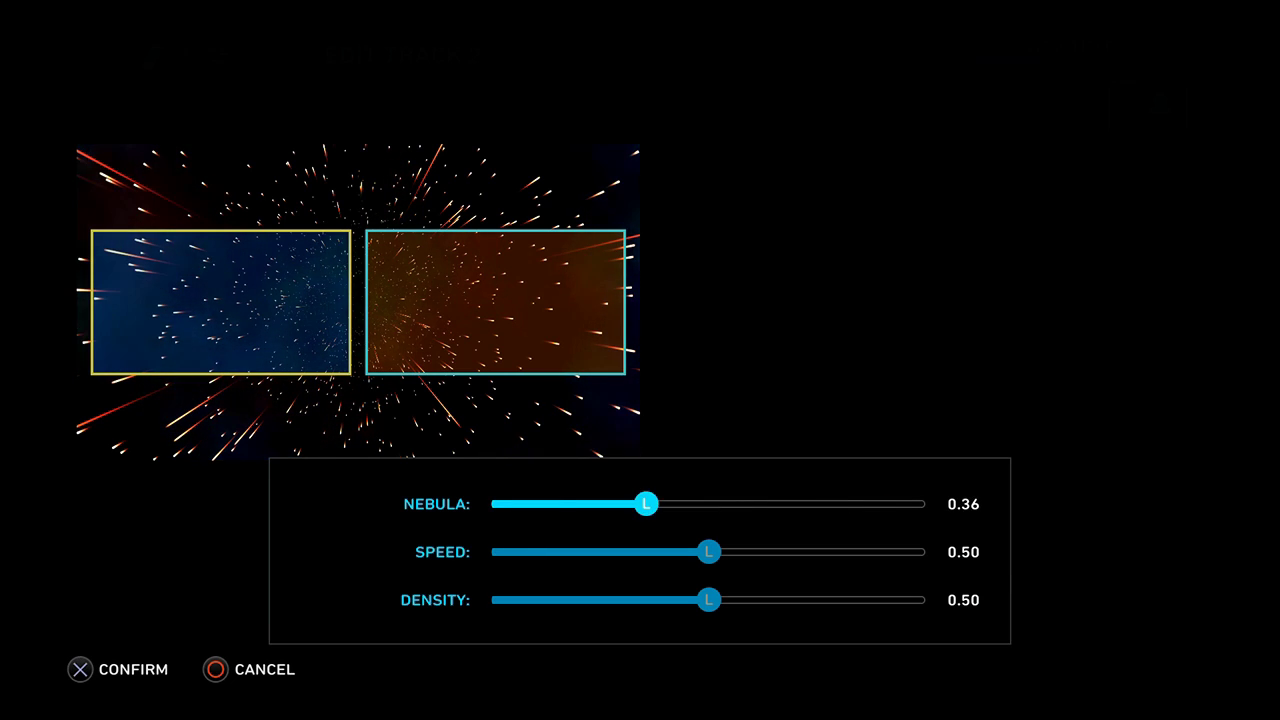
key(Right)
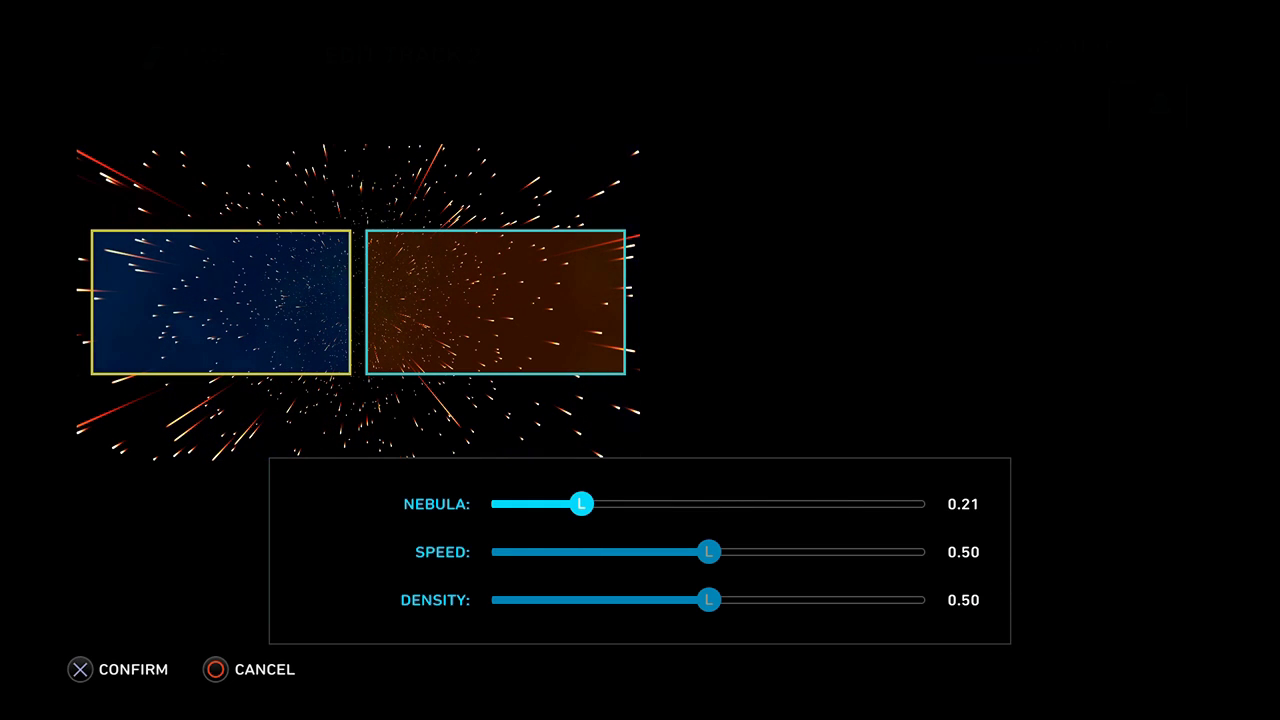
Adjust the Stars backdrop's Speed, raise its Density and apply the backdrop settings
key(Down)
key(Right)
key(Left)
key(Left)
key(Right)
key(Down)
key(Right)
key(Right)
key(Right)
key(Right)
key(Return)
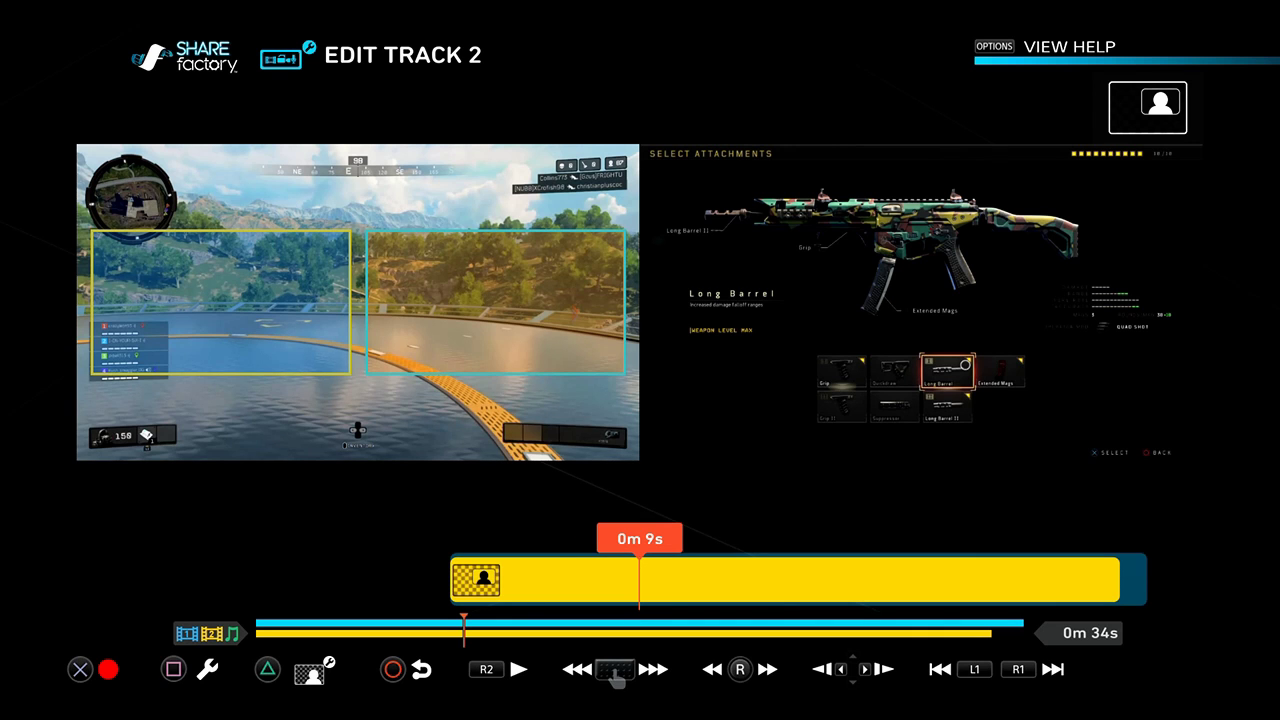
Split the main-track clip at 0m 10s and delete the part after the split
key(Escape)
key(Left)
key(space)
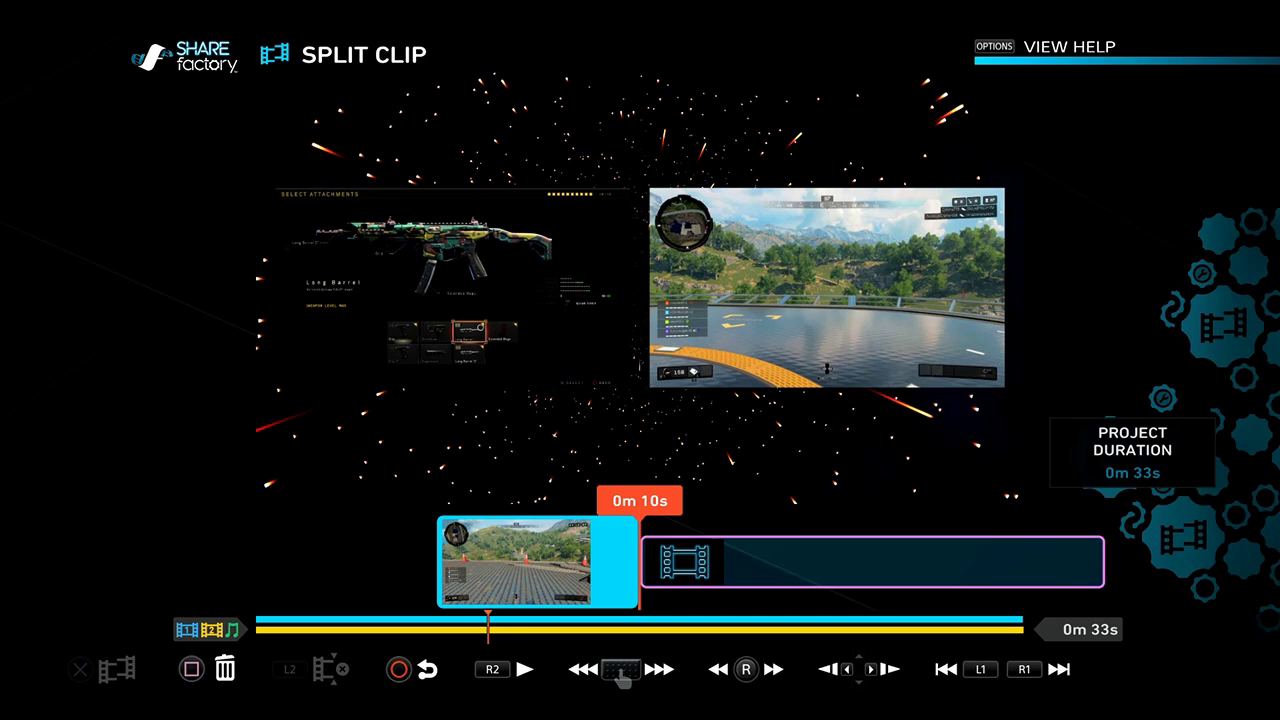
key(Escape)
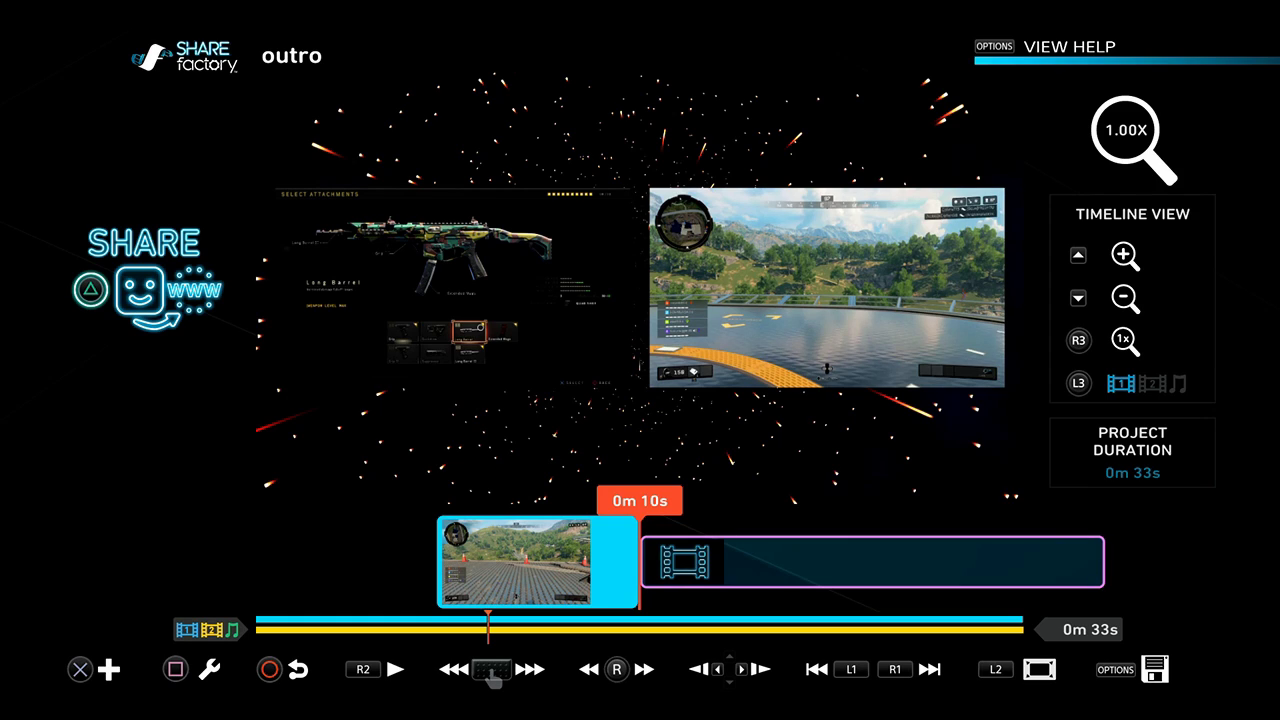
Open Track 2 for editing at the 0m 10s cut
key(s)
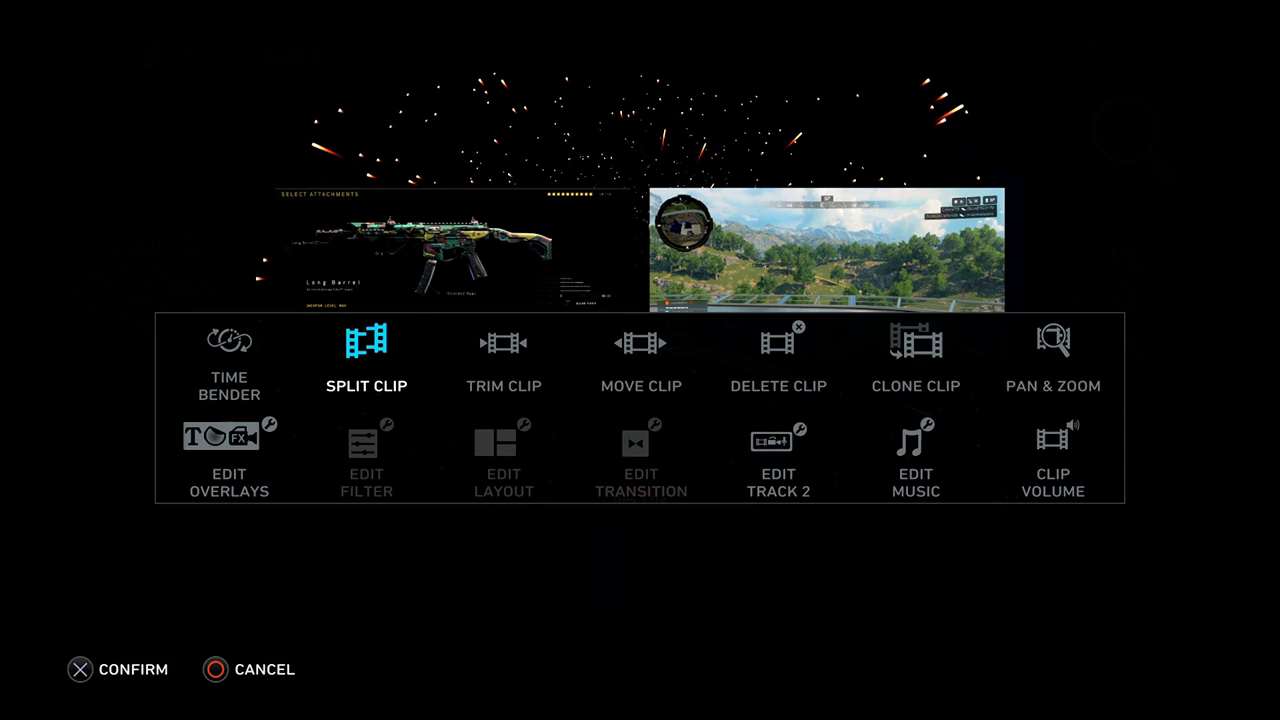
key(Right)
key(Right)
key(Right)
key(Down)
key(Return)
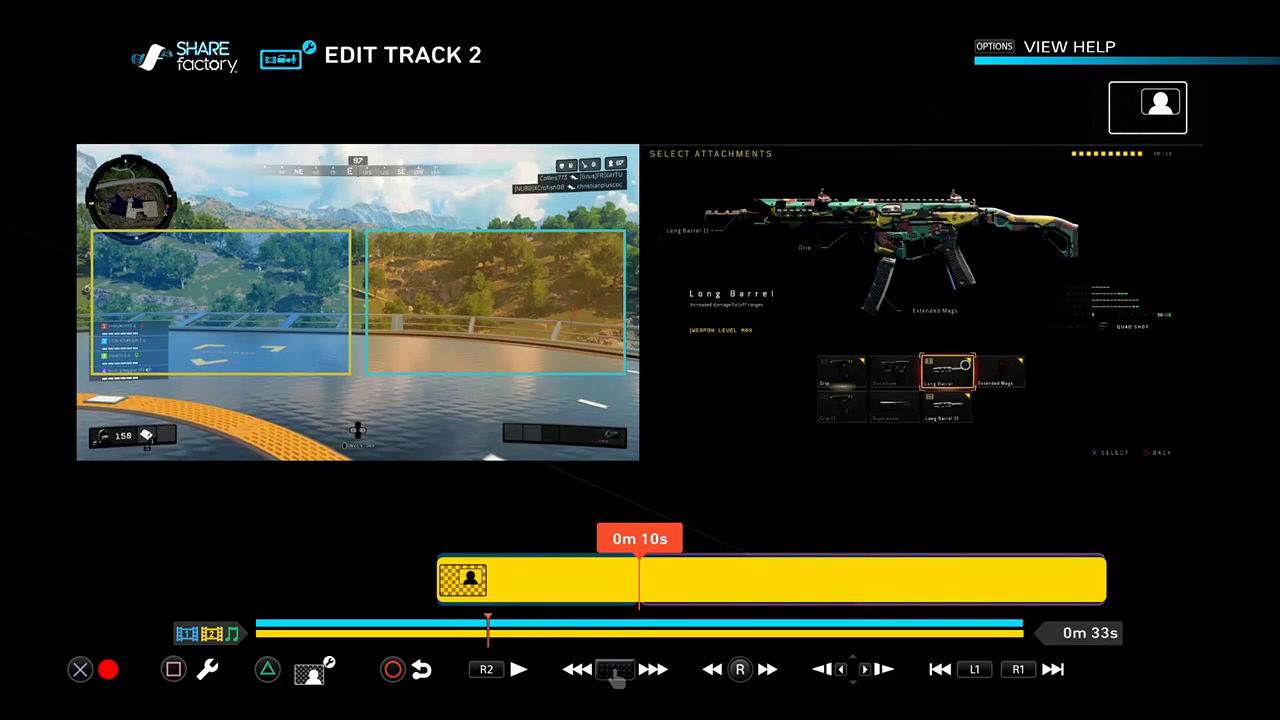
Split the Track 2 clip at 0m 10s and delete the part after the split
key(Return)
key(Up)
key(Left)
key(Return)
key(Delete)
key(Left)
key(Right)
key(Return)
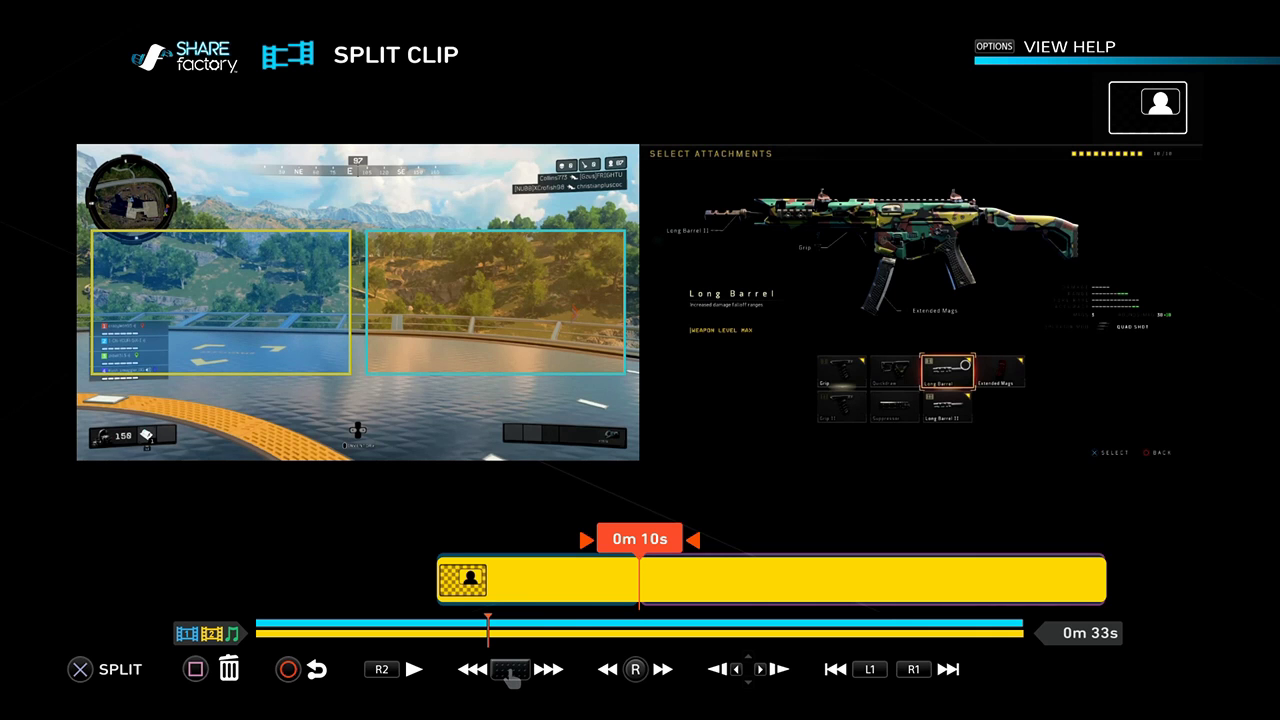
key(Return)
key(Left)
key(Return)
key(Return)
key(Left)
key(Return)
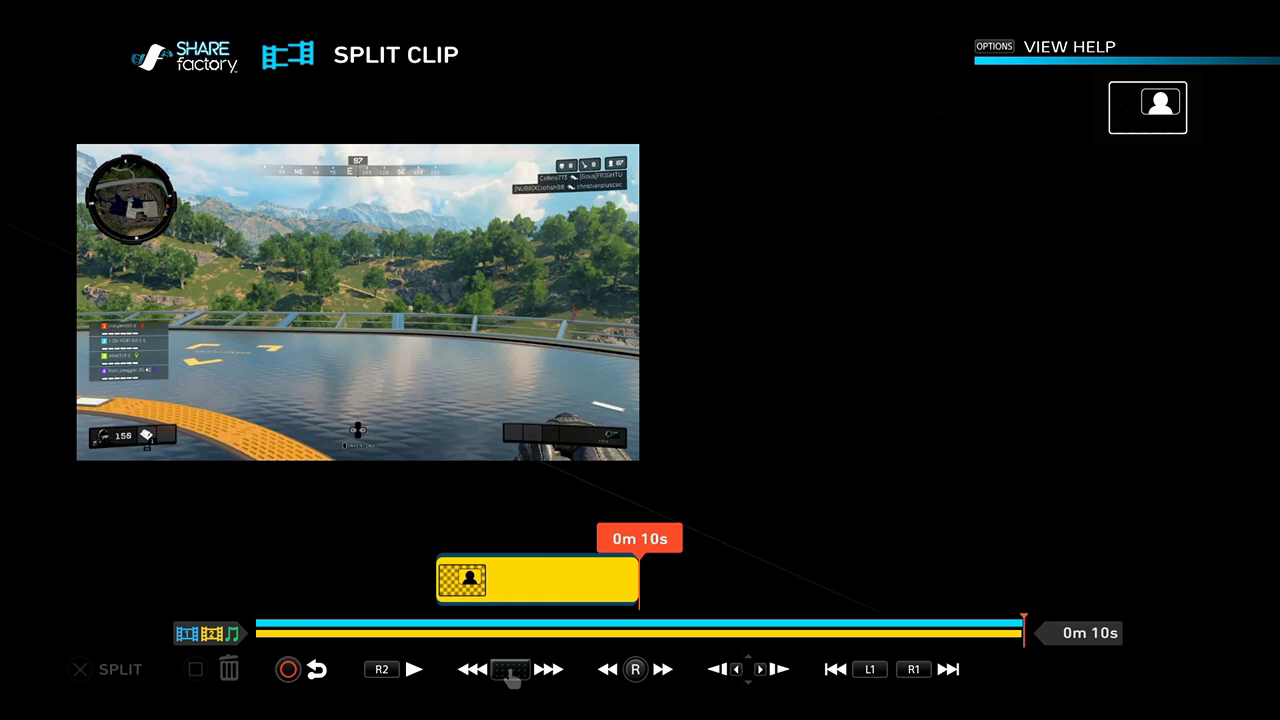
Move the playhead back to 0m 3s and return to the main timeline
key(Escape)
key(Left)
key(Escape)
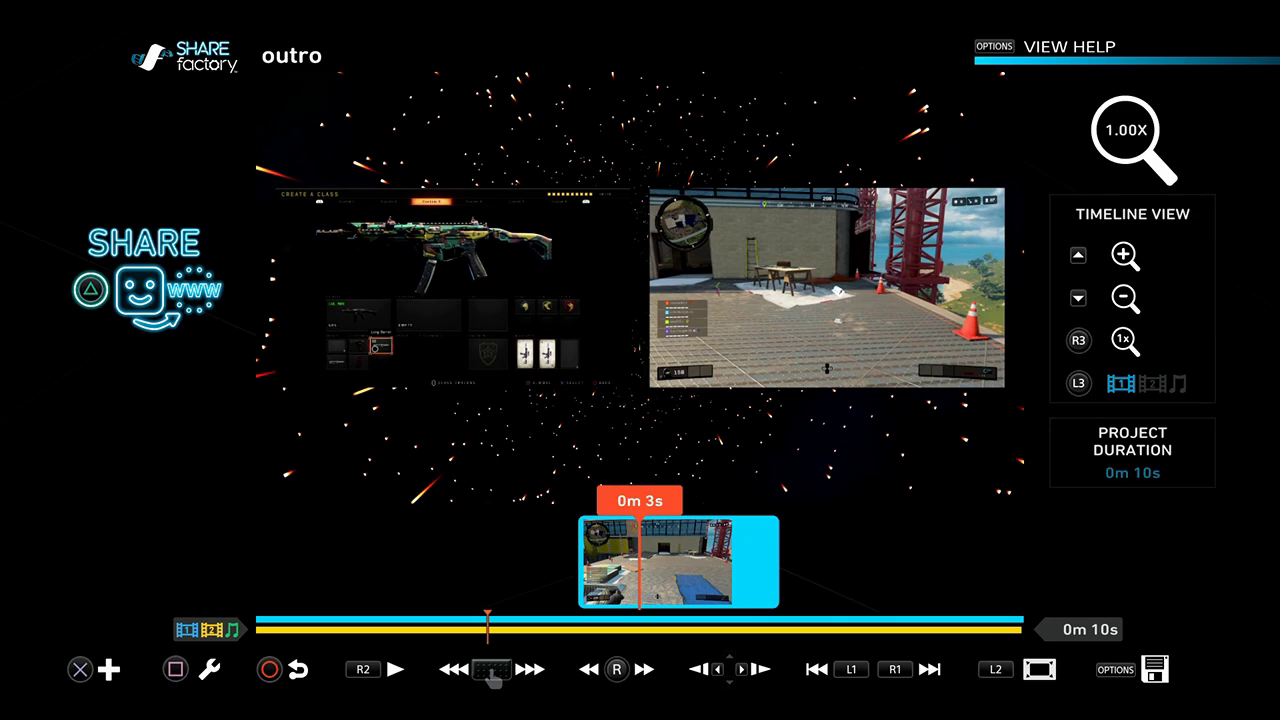
Enable the shadow and the red frame in Track 2's picture-in-picture settings and return to the main timeline
key(square)
key(Return)
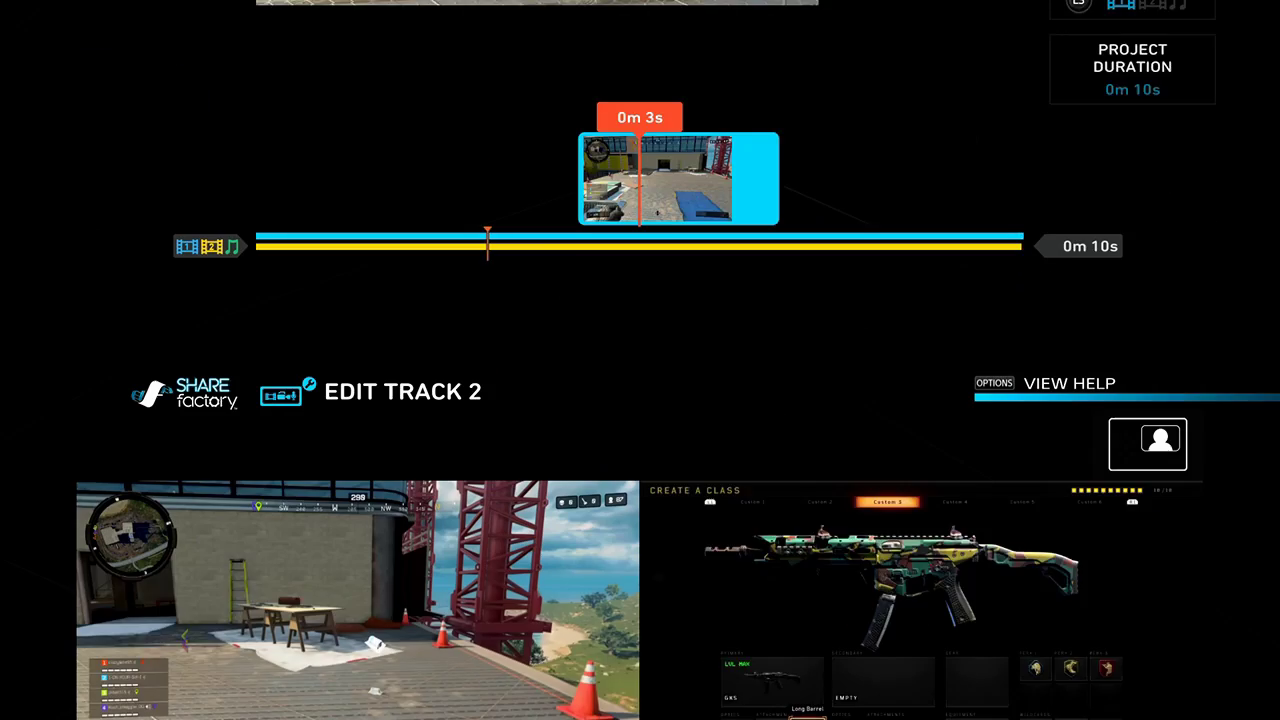
key(Return)
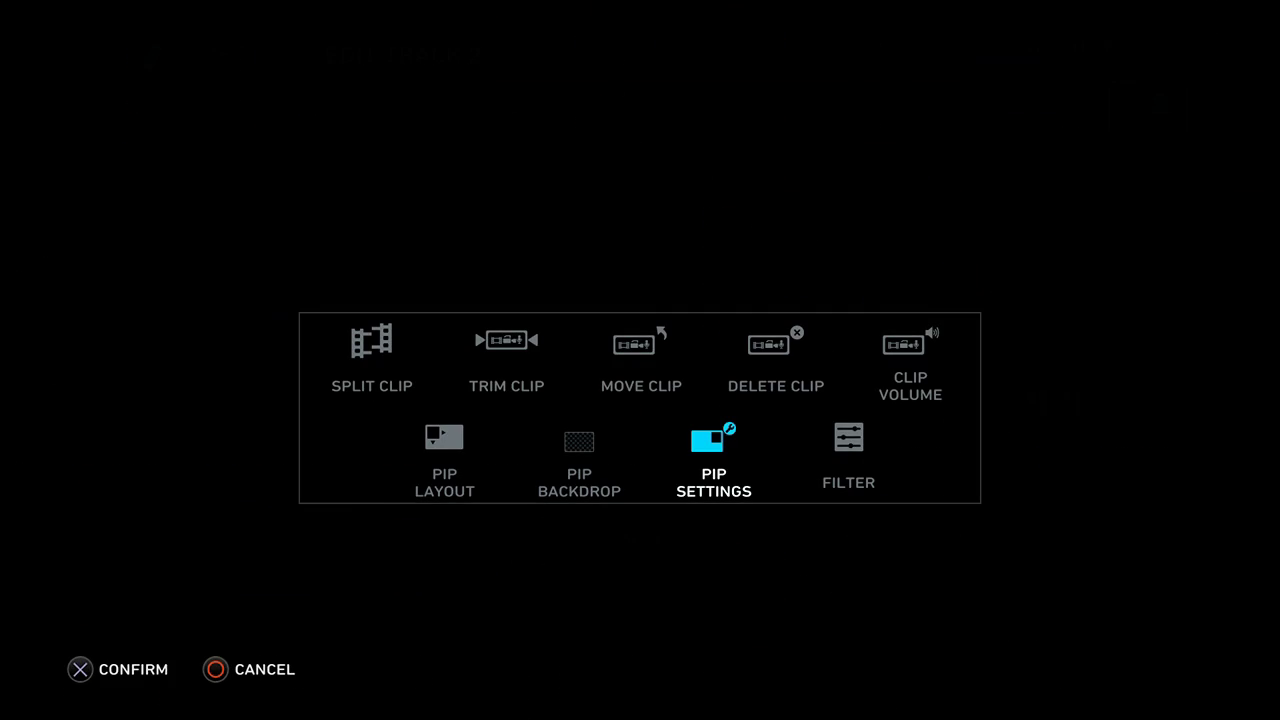
key(Return)
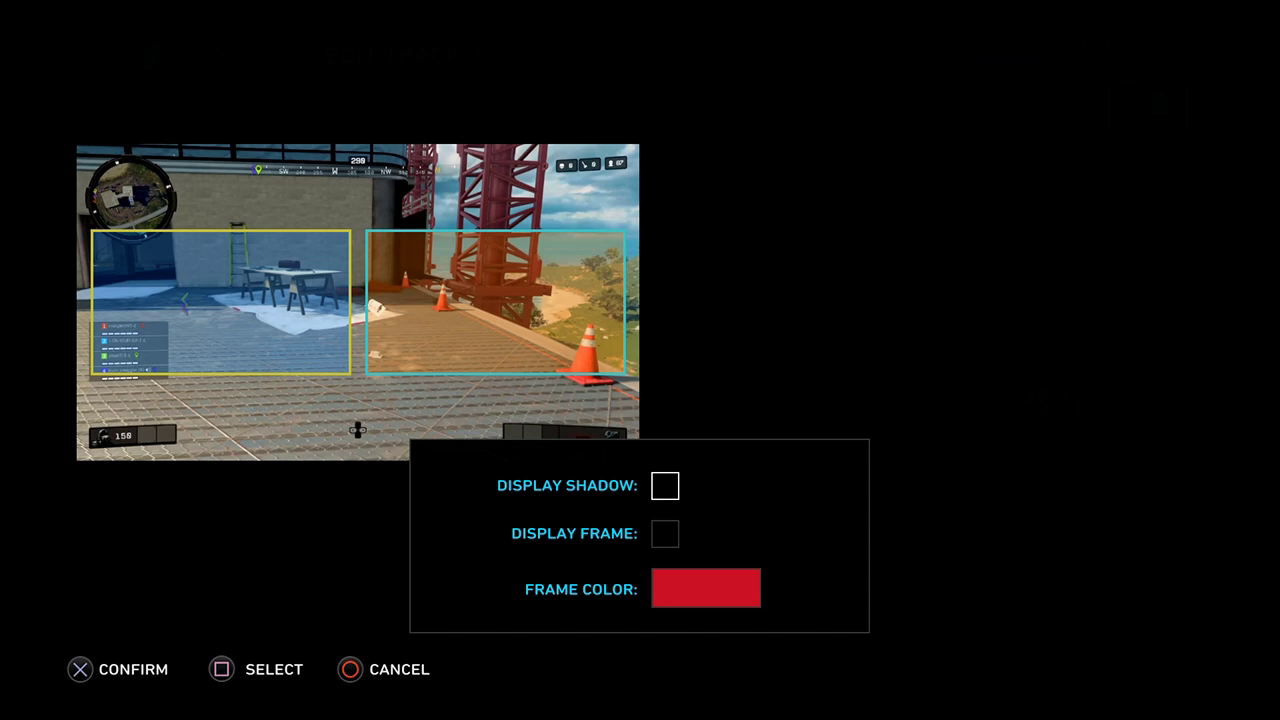
key(Return)
key(Down)
key(Return)
key(Down)
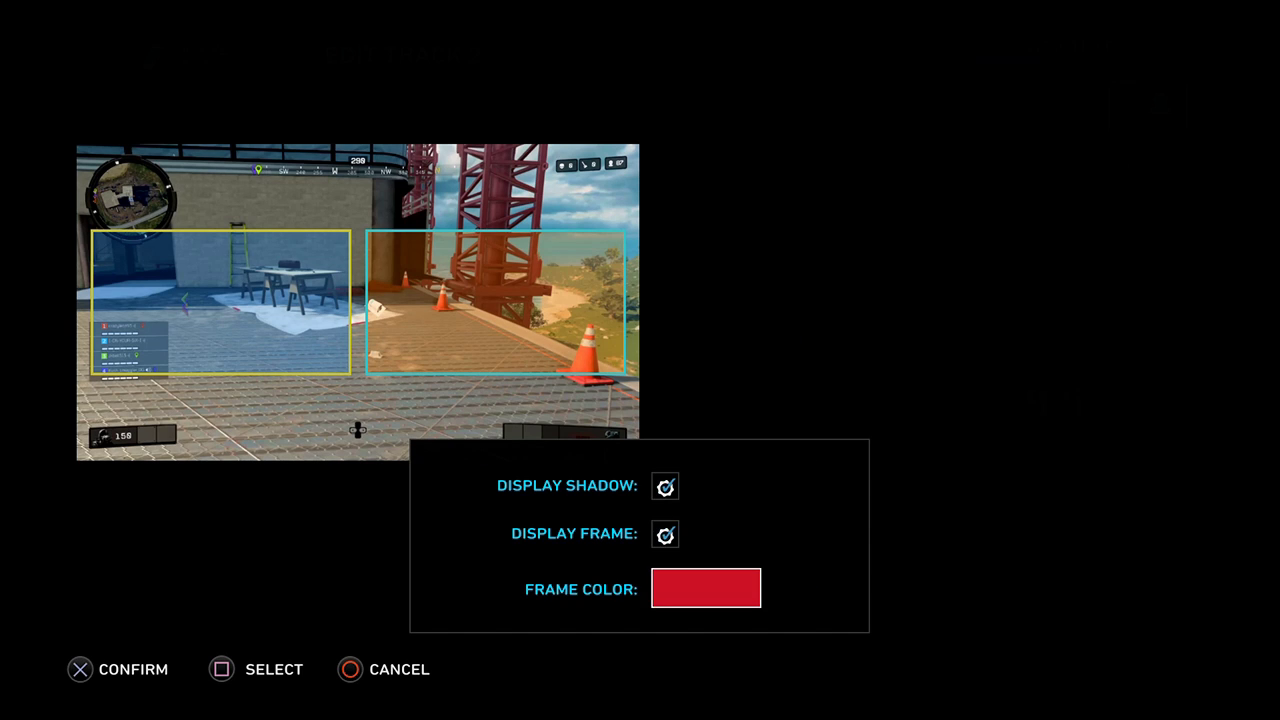
key(Return)
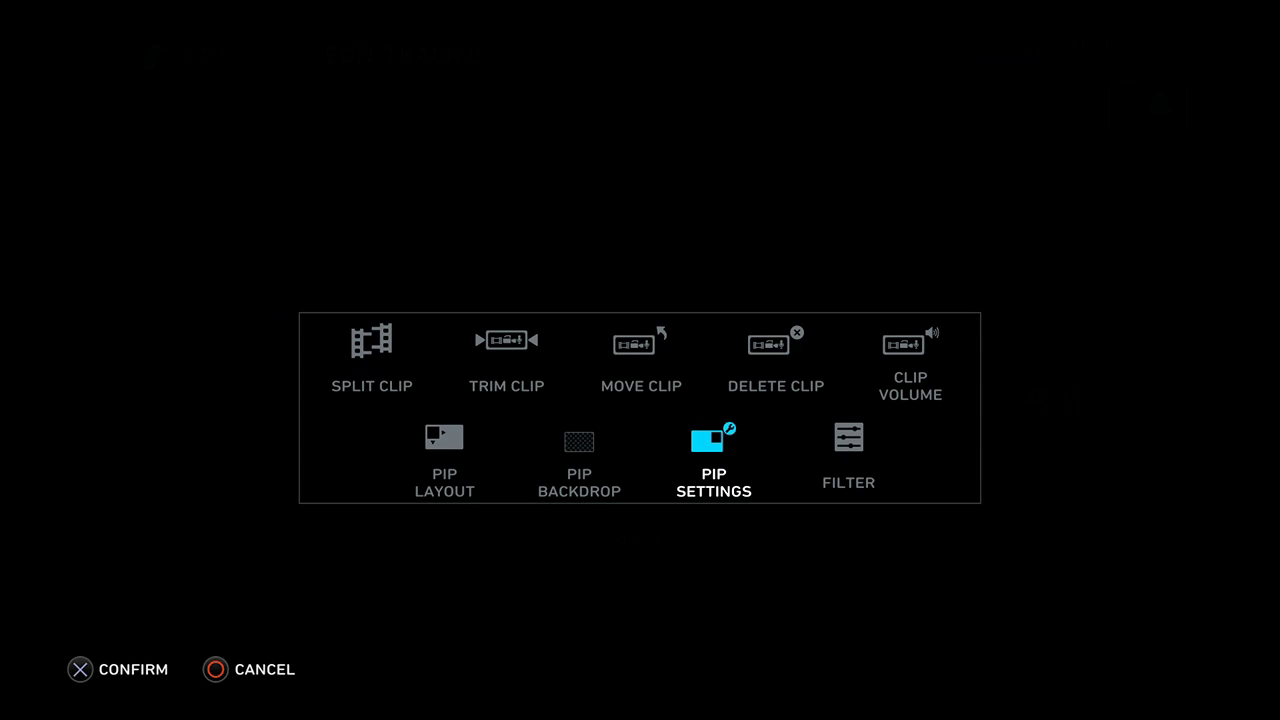
key(Escape)
key(Escape)
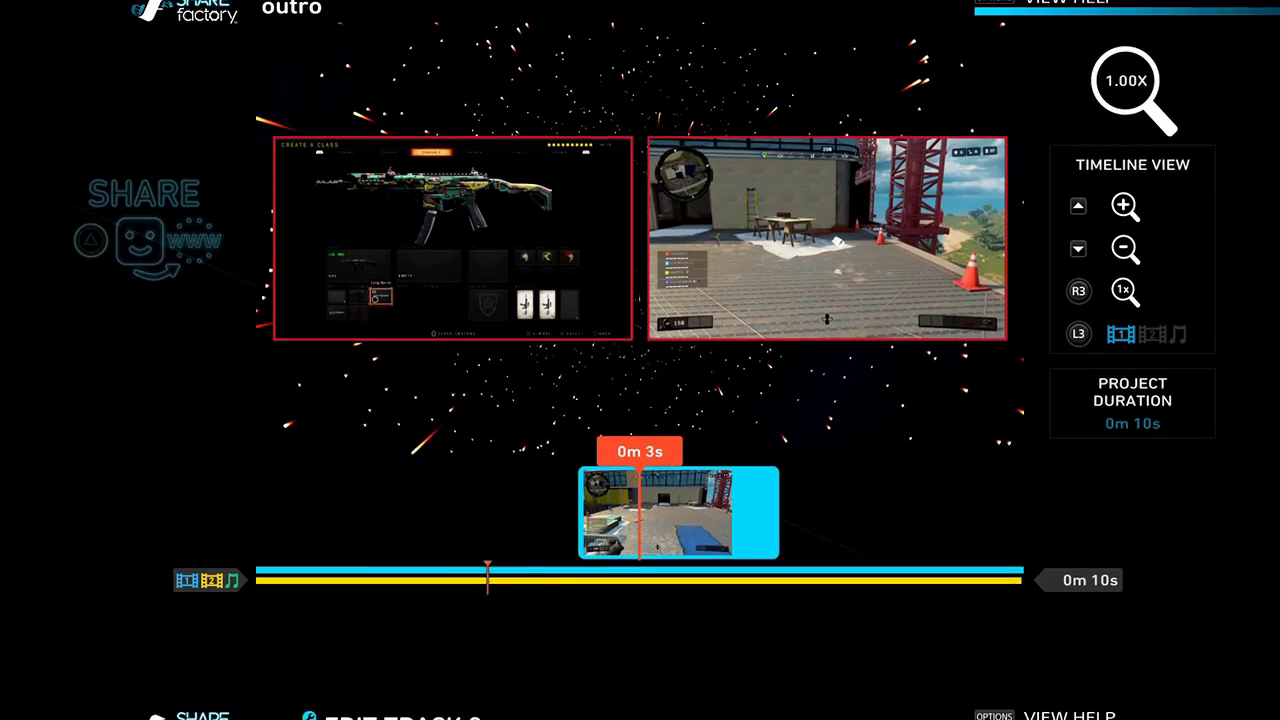
Play the project to preview both clips and move the playhead back to 0m 0s
key(space)
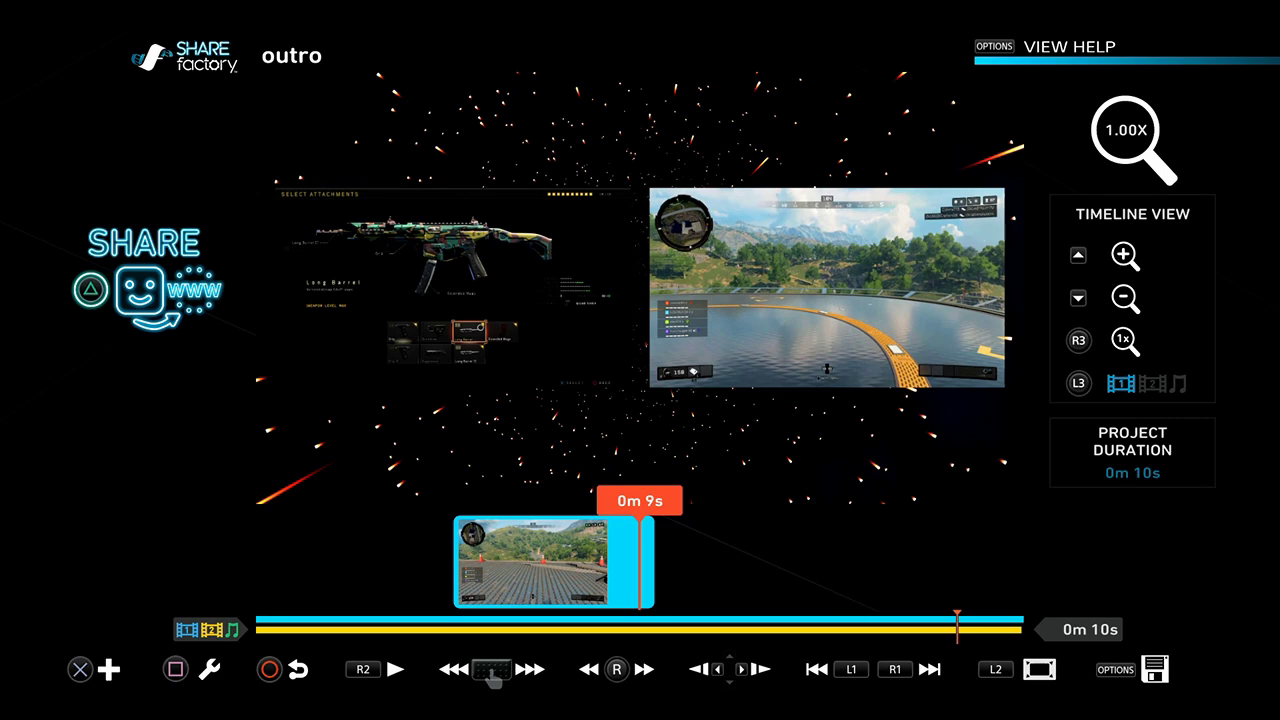
key(Left)
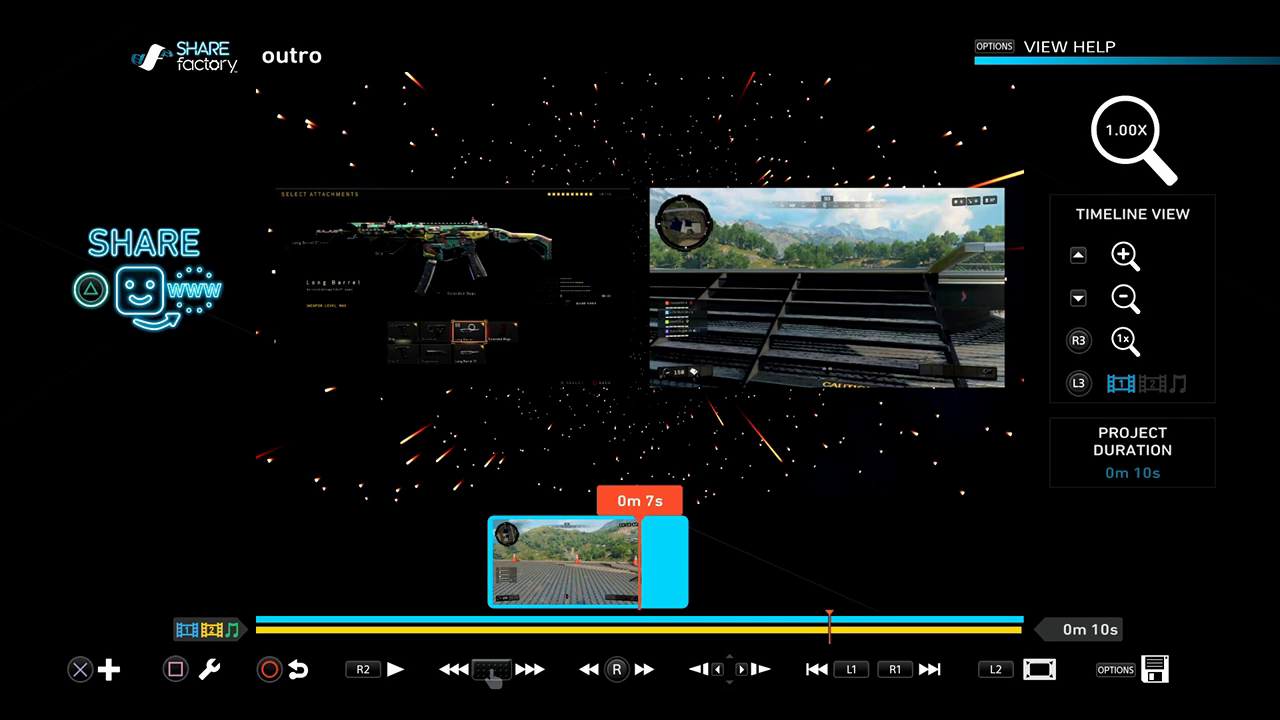
key(Left)
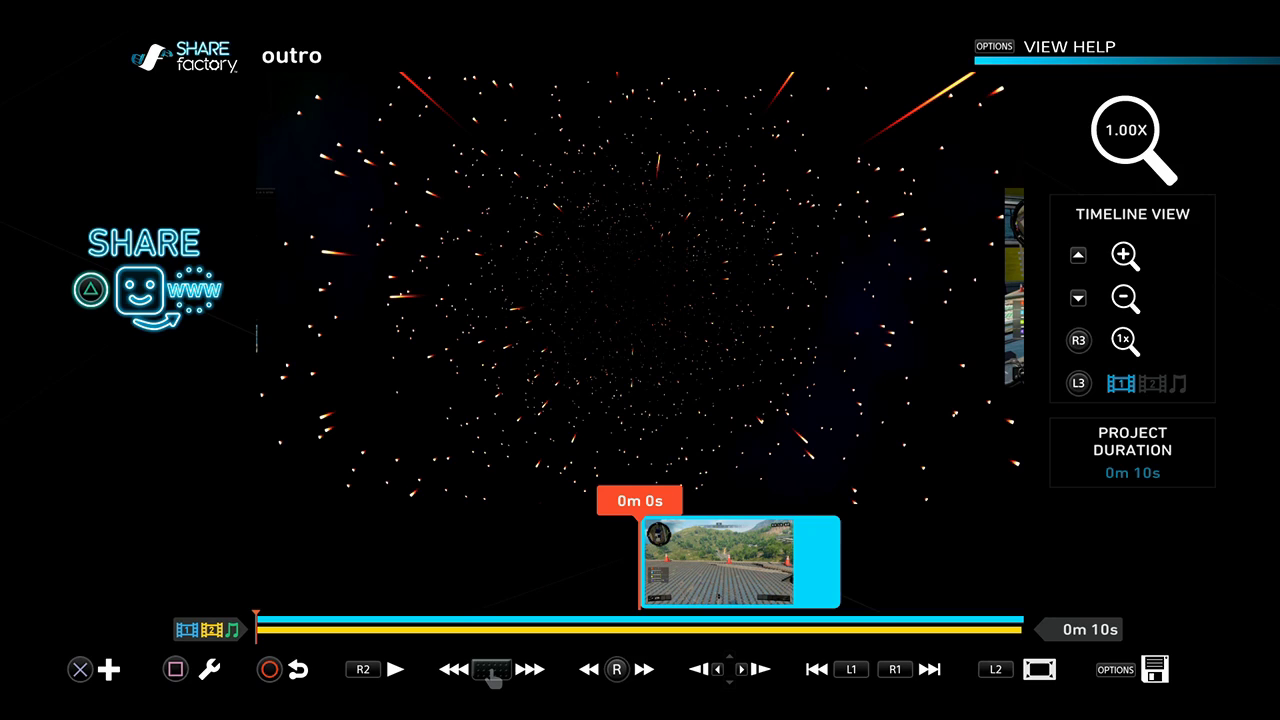
Save the outro project
key(Menu)
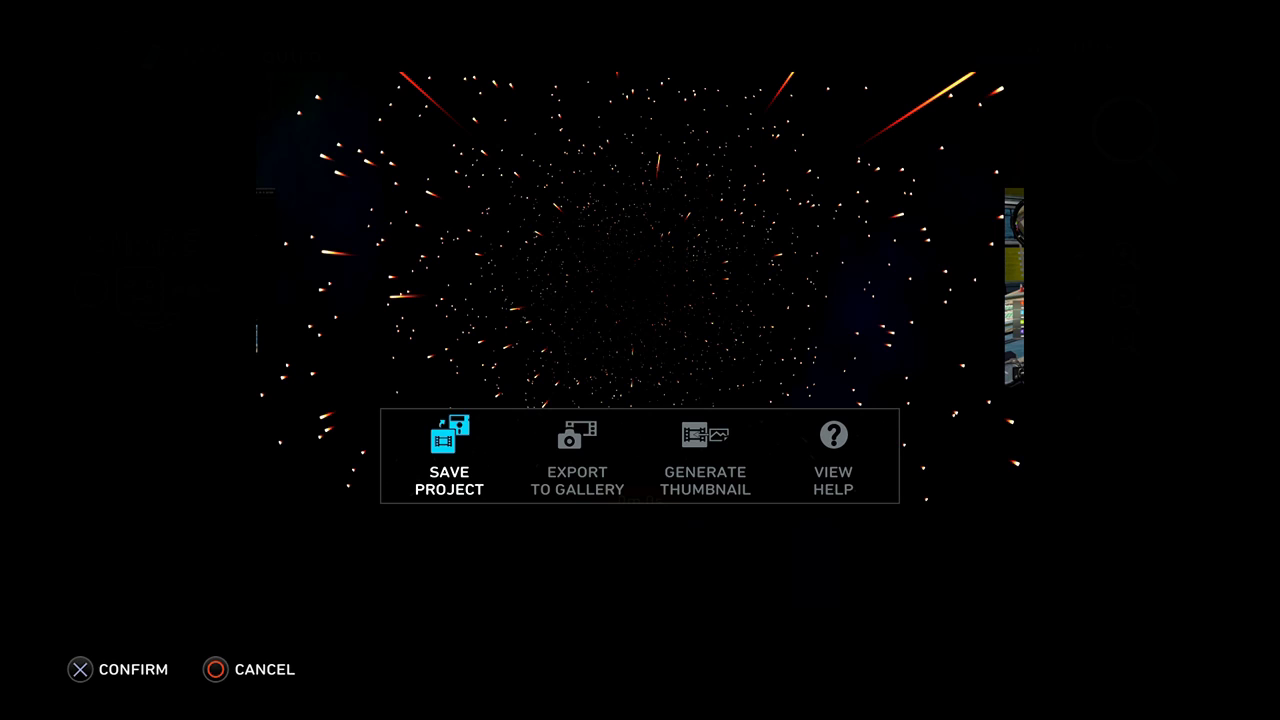
key(Return)
key(Return)
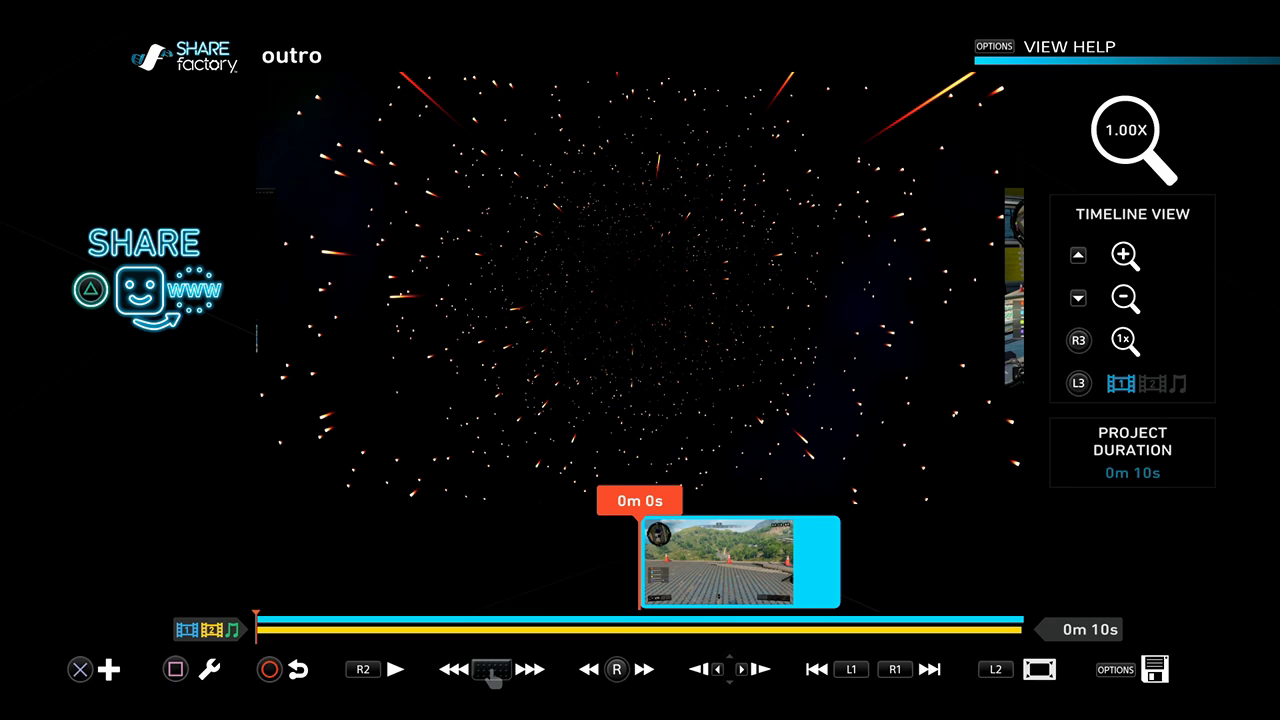
Render the finished outro project as a movie
key(Escape)
key(Right)
key(Return)
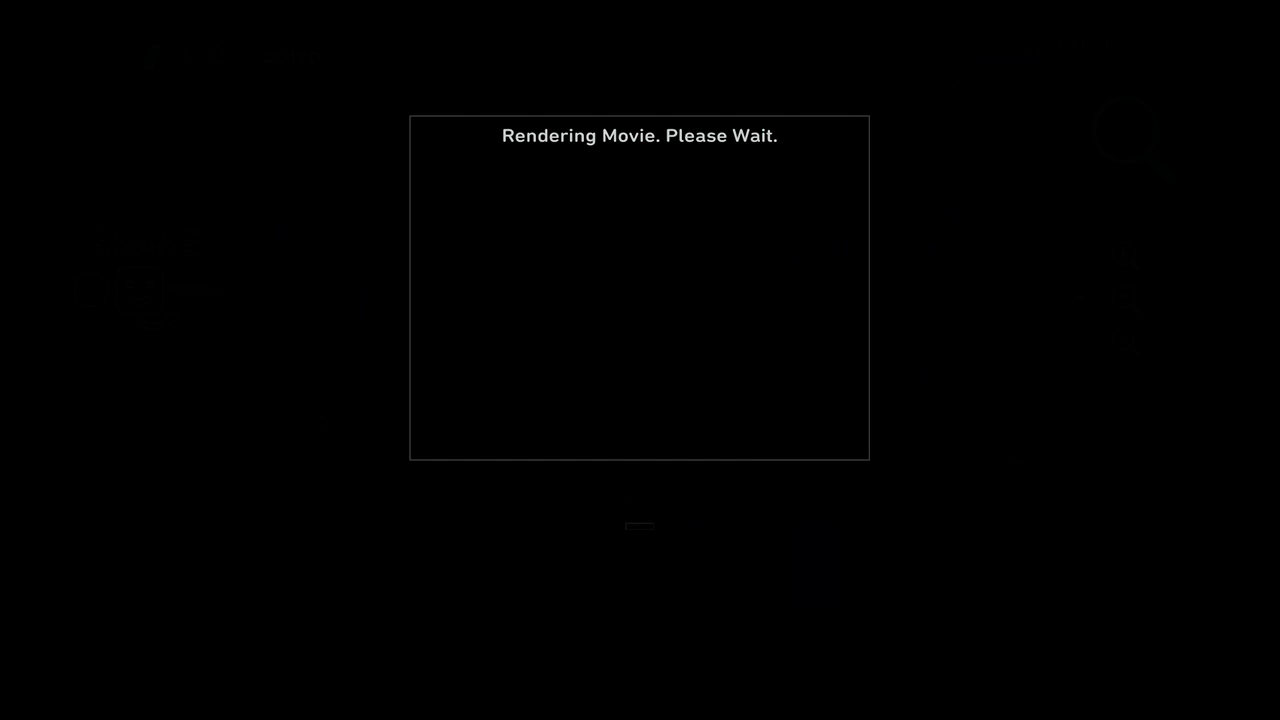